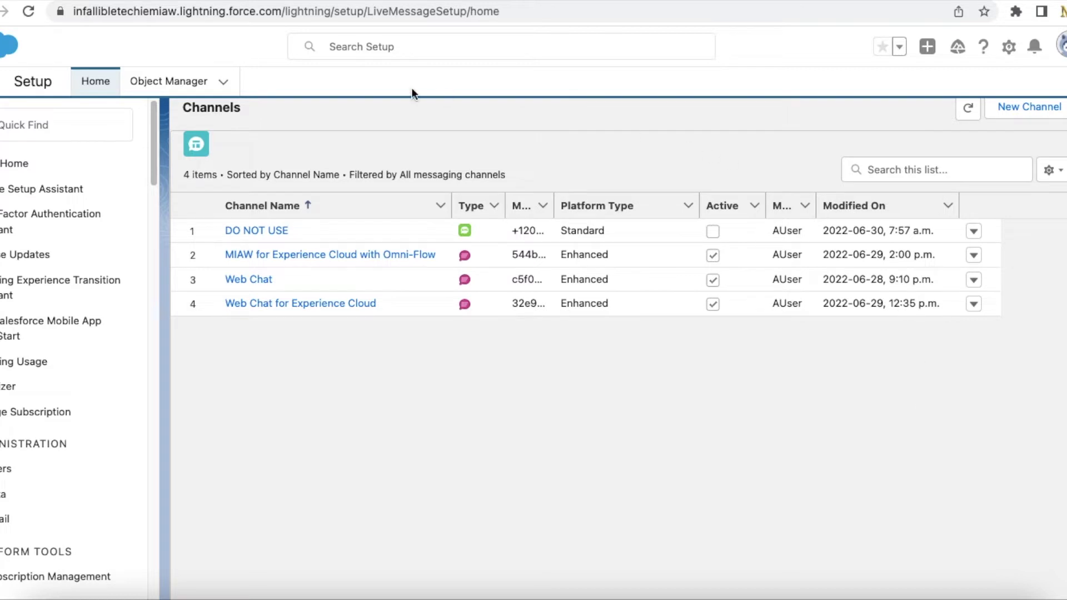
- Return to the top of Messaging Settings and highlight its heading to review the four channels
scroll(311, 221, up, 5)
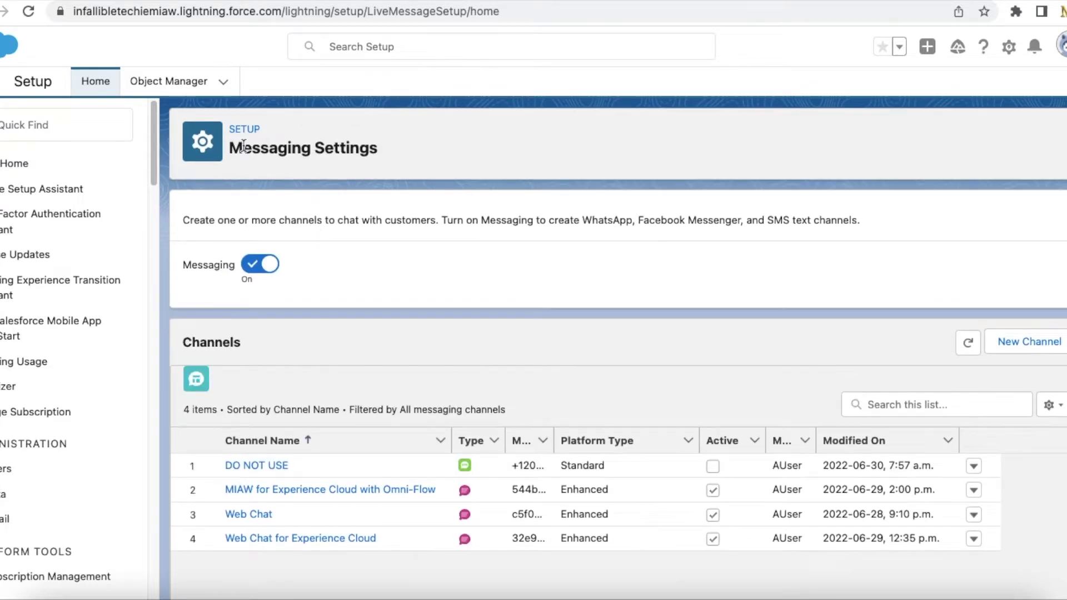
drag(243, 147, 406, 158)
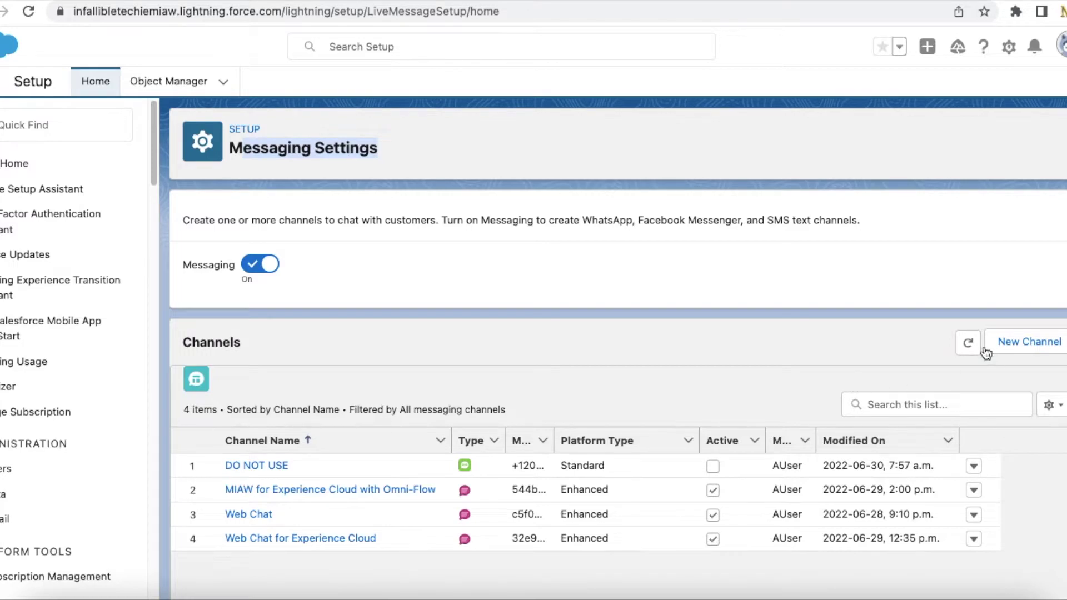
click(1013, 346)
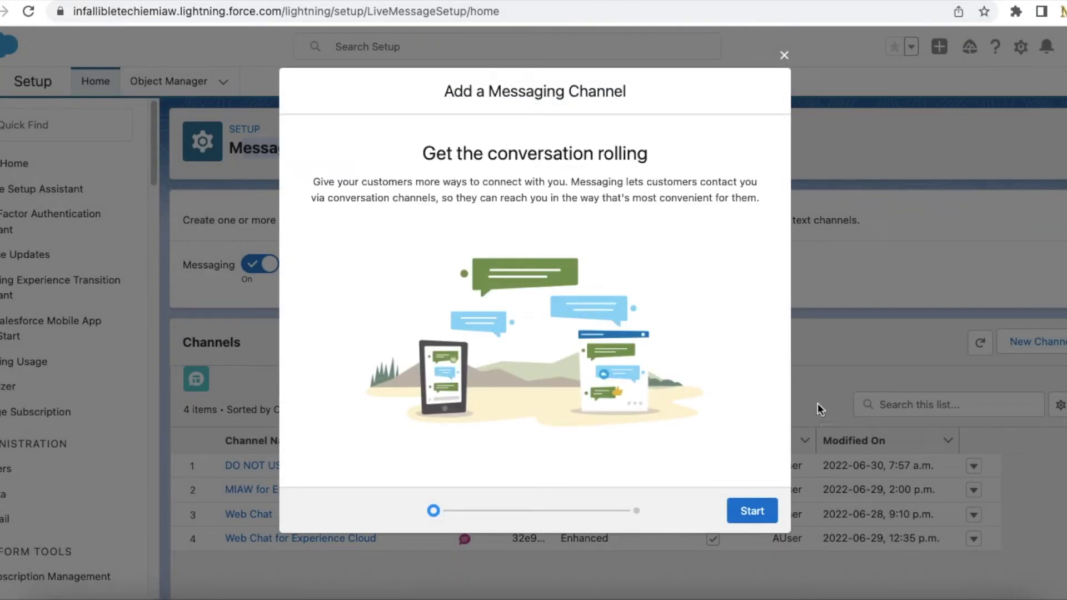
click(739, 507)
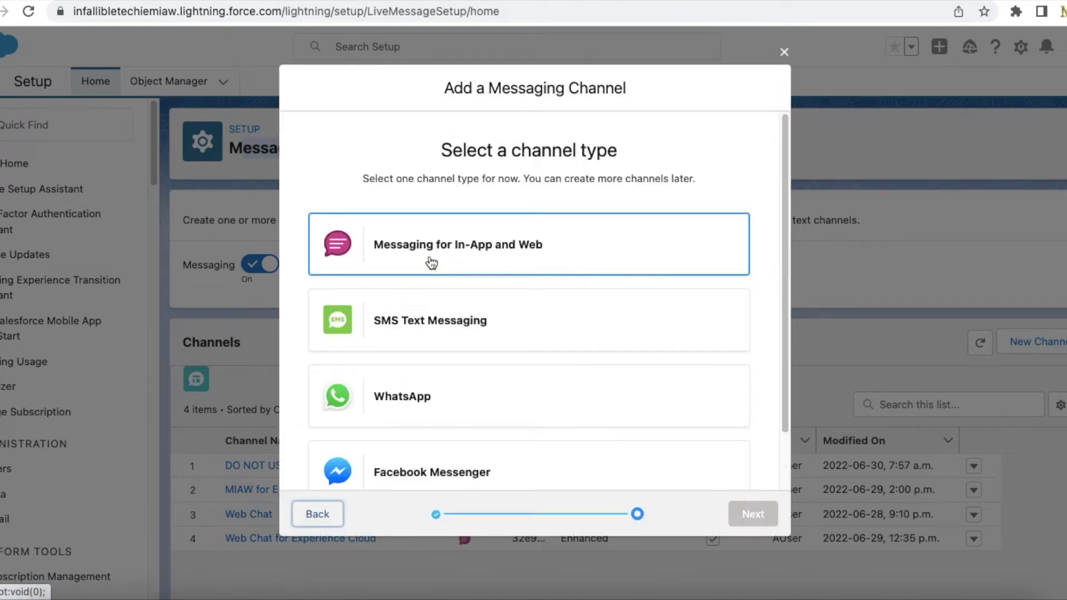
click(469, 265)
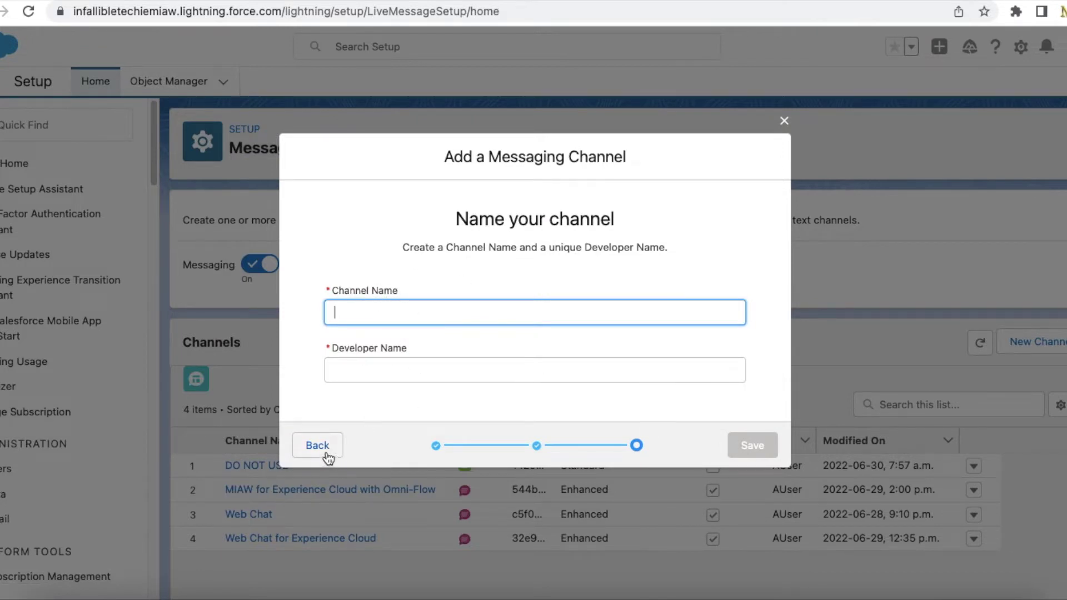
click(785, 121)
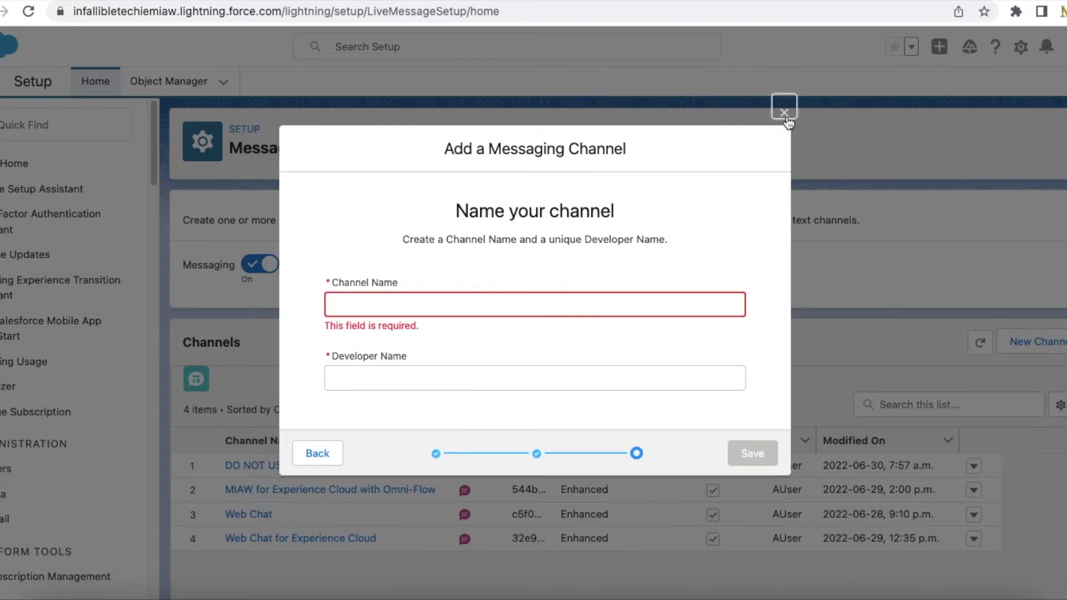
click(785, 113)
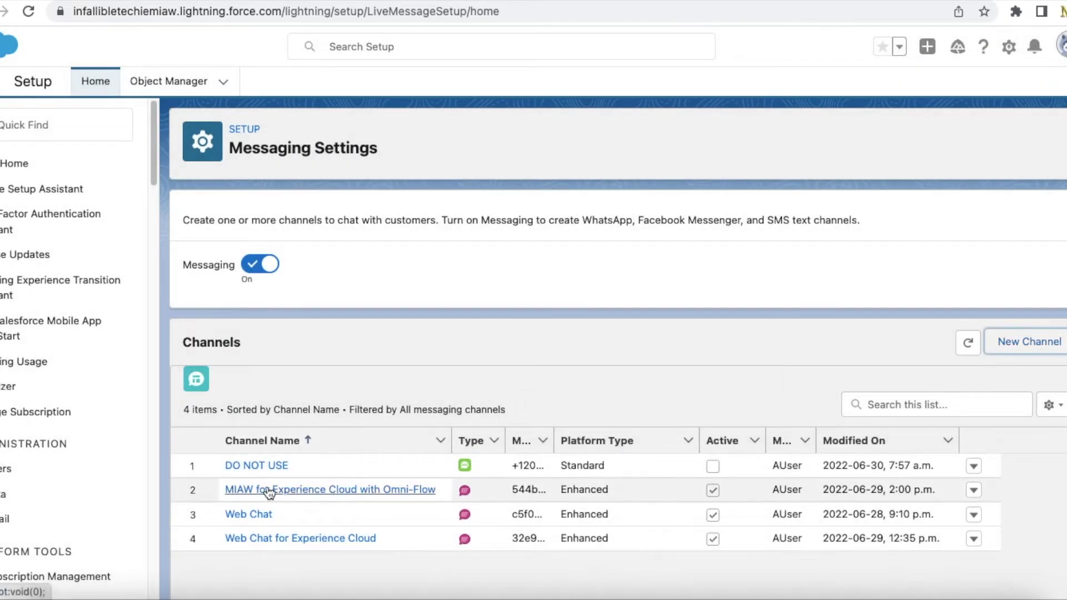
- Open the MIAW for Experience Cloud with Omni-Flow channel and sort its parameter mappings by Parameter Name
click(298, 490)
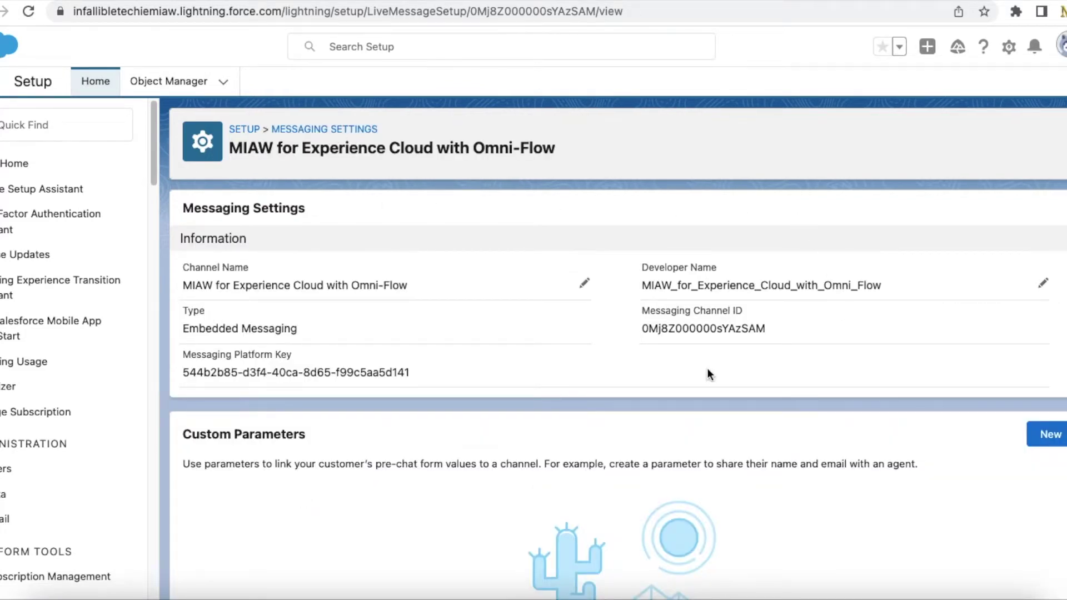
scroll(673, 377, down, 5)
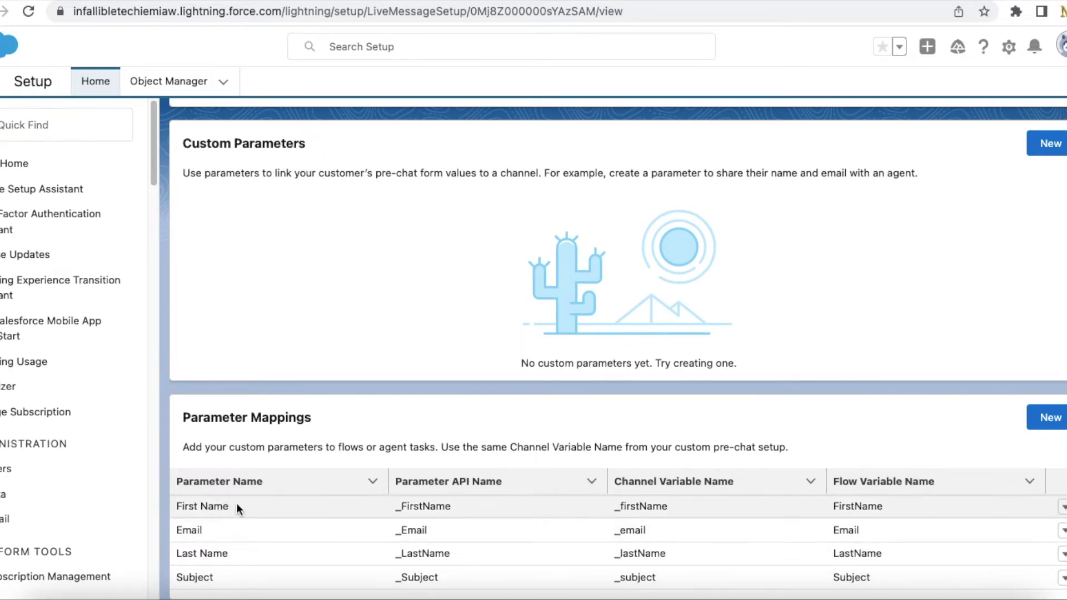
click(316, 483)
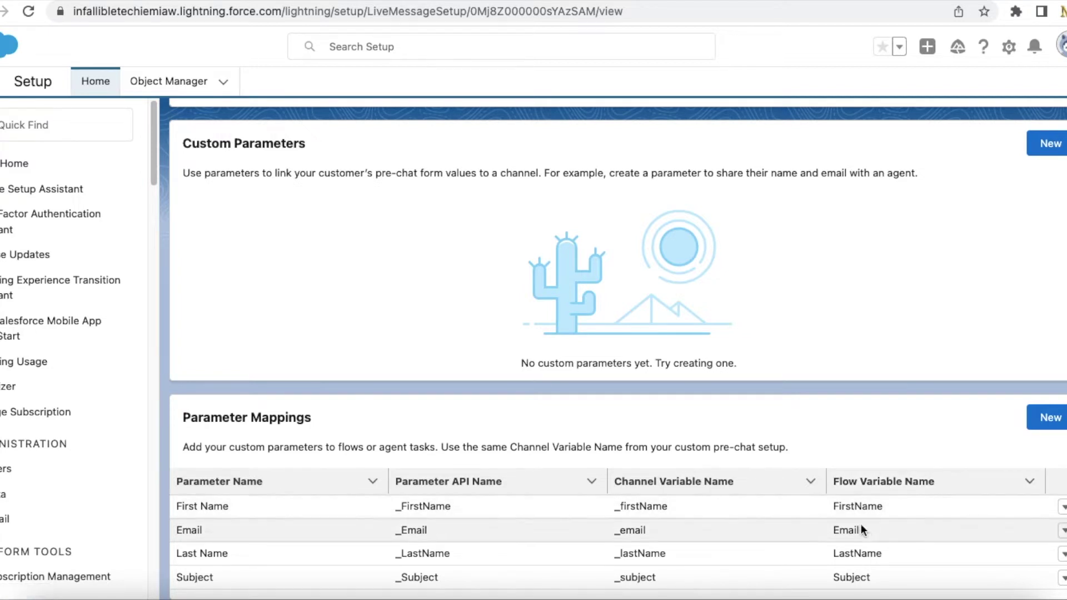
click(80, 130)
- Find 'flows' in Quick Find, open the Flows list and scroll down to MIAW Flow
text(flows)
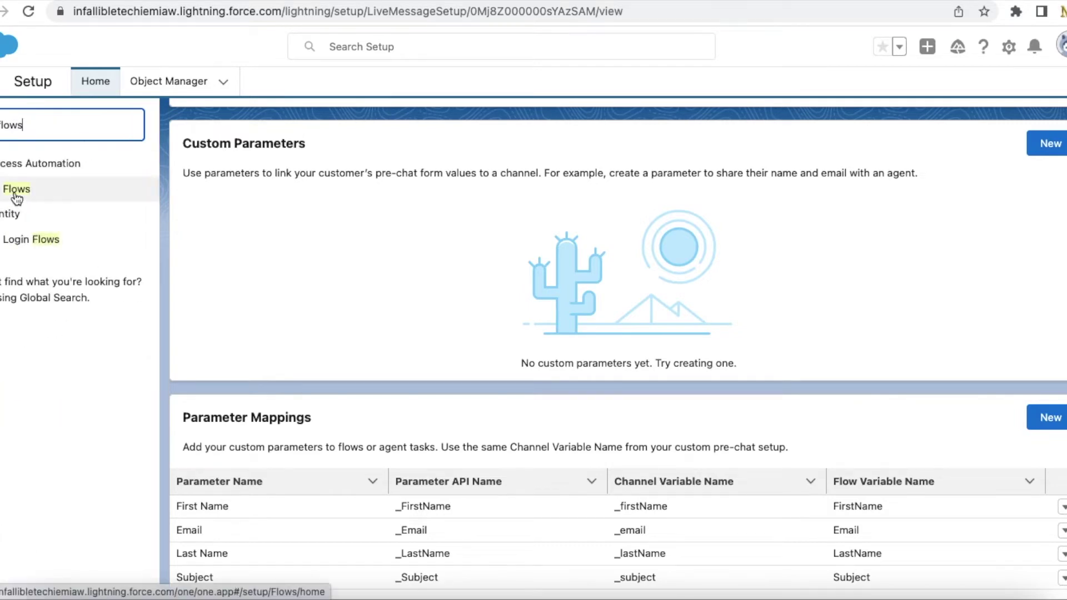
click(13, 191)
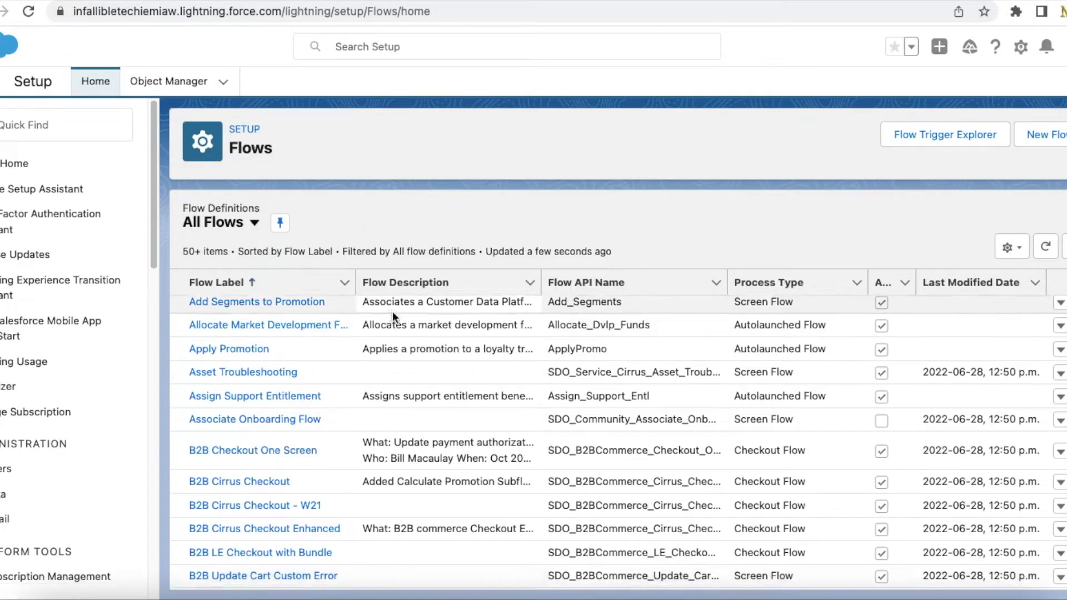
scroll(393, 312, down, 15)
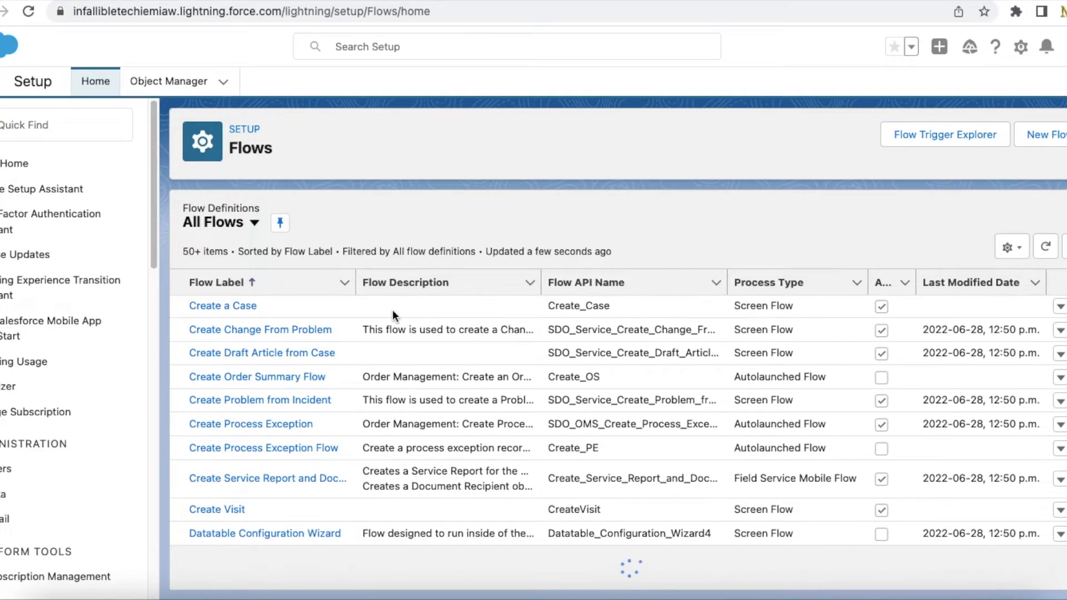
scroll(393, 311, down, 10)
scroll(393, 310, down, 15)
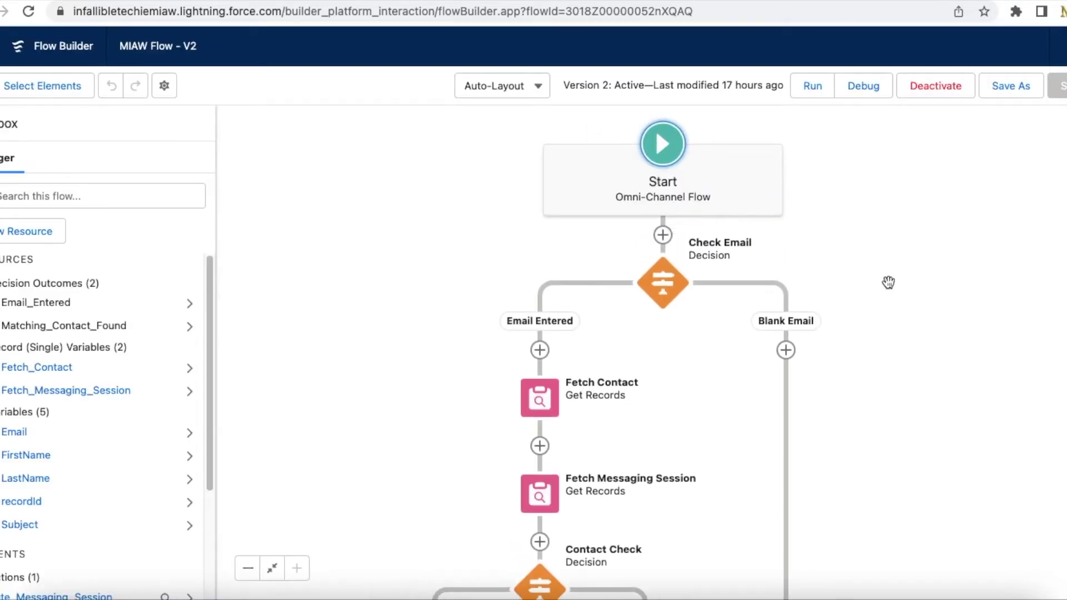
drag(927, 314, 803, 282)
scroll(803, 282, down, 1)
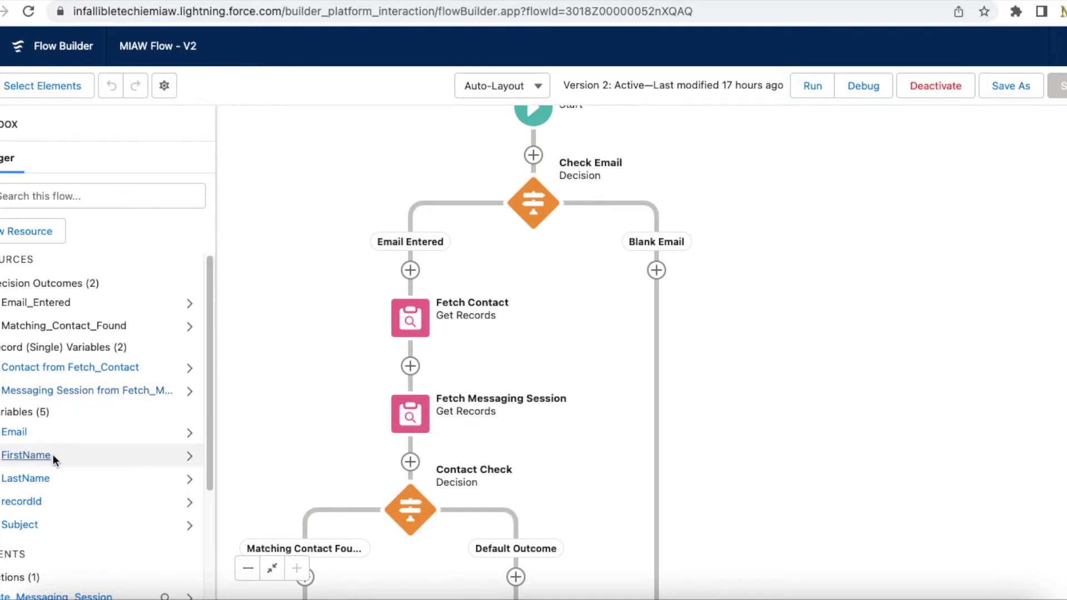
drag(817, 427, 822, 317)
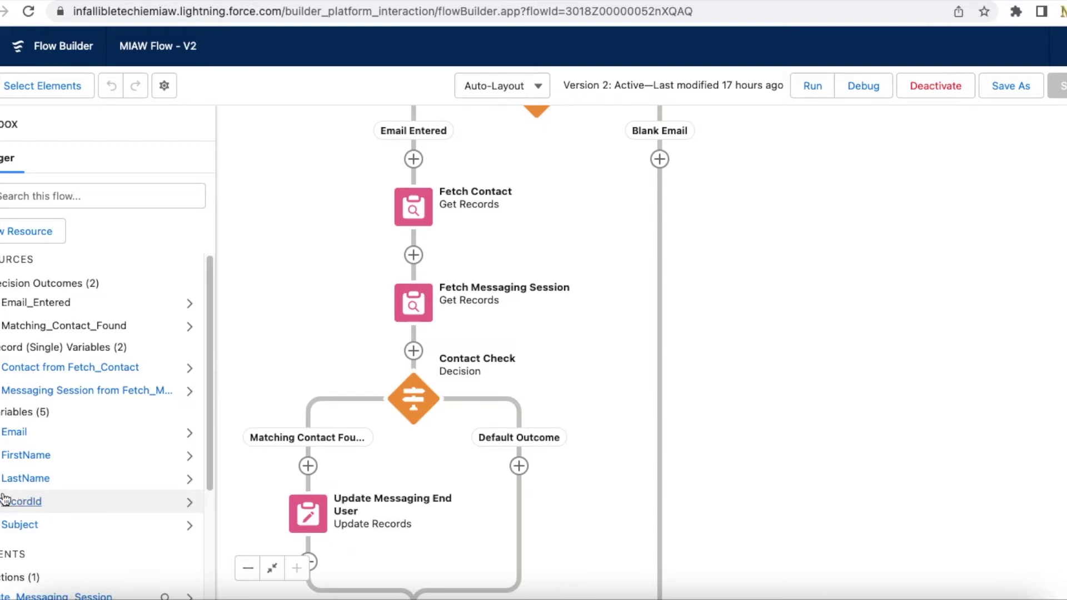
drag(776, 494, 779, 411)
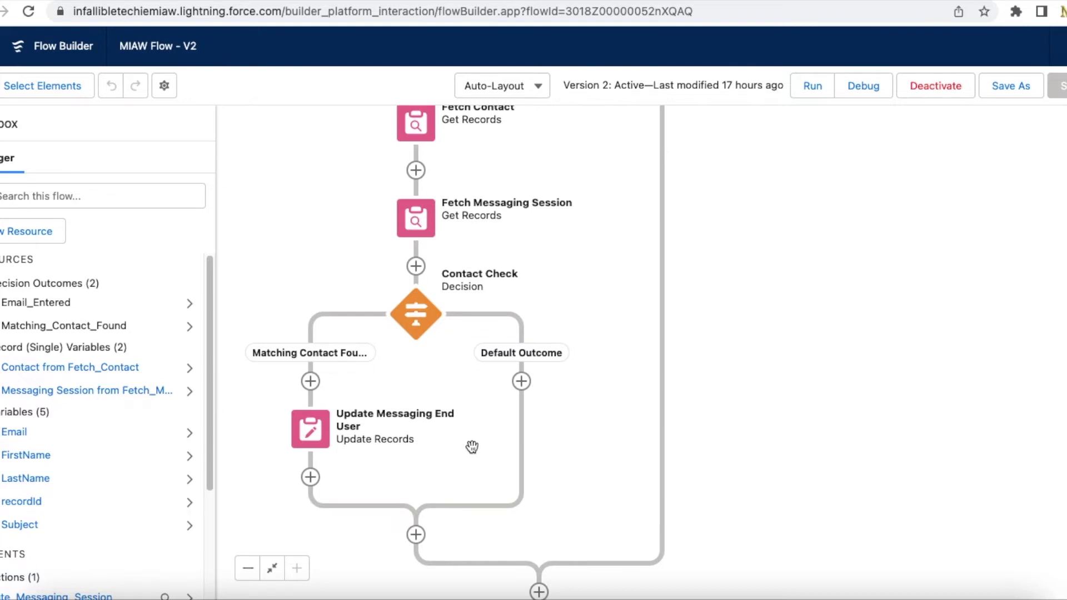
double_click(314, 429)
scroll(275, 378, down, 1)
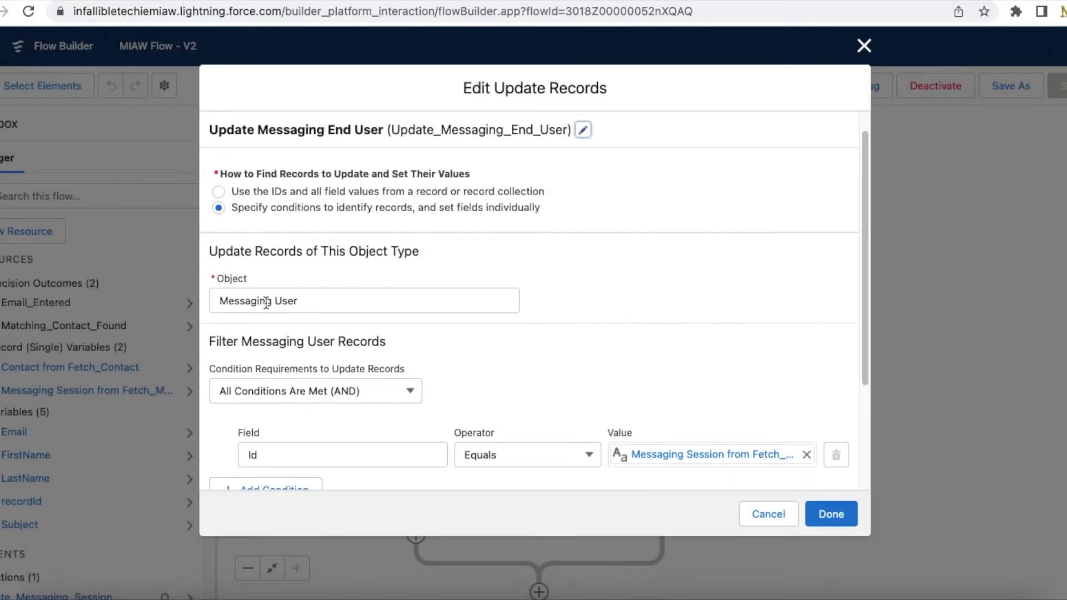
scroll(390, 316, down, 4)
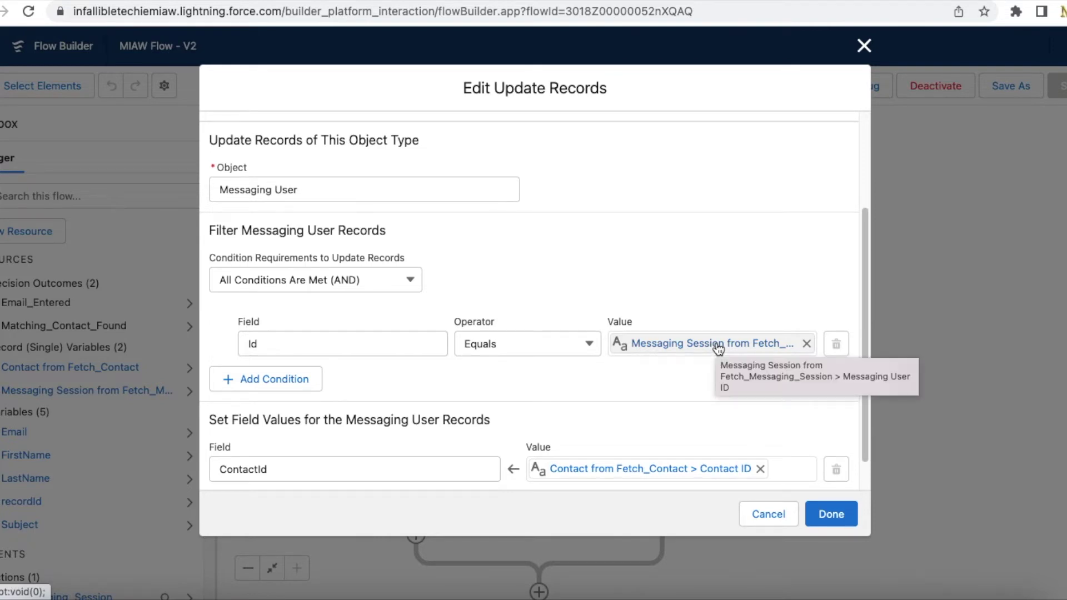
scroll(718, 348, down, 1)
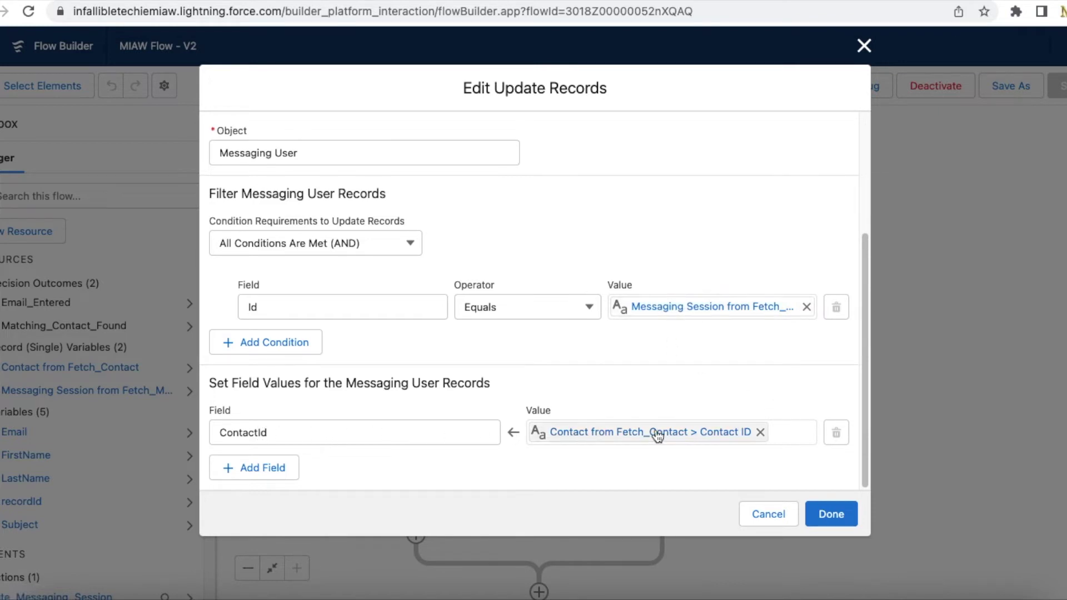
click(834, 513)
scroll(817, 250, up, 5)
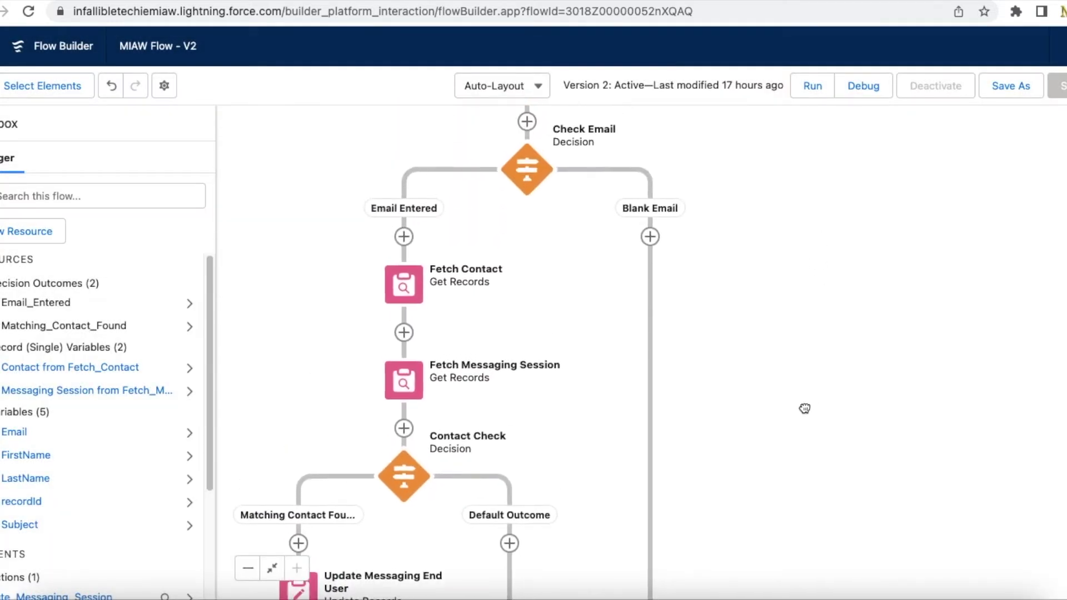
scroll(829, 391, down, 5)
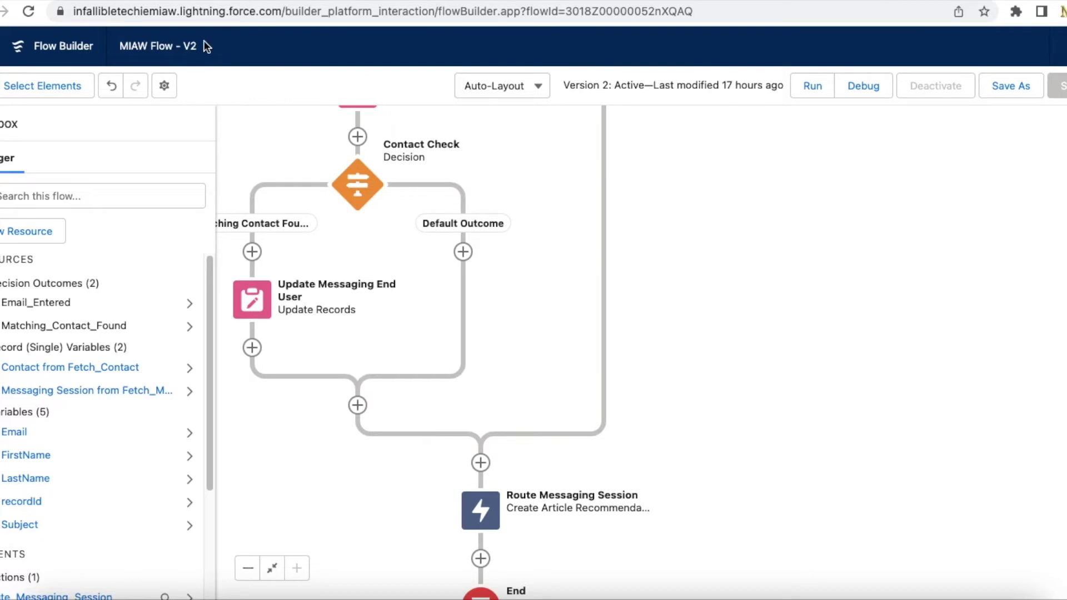
click(178, 2)
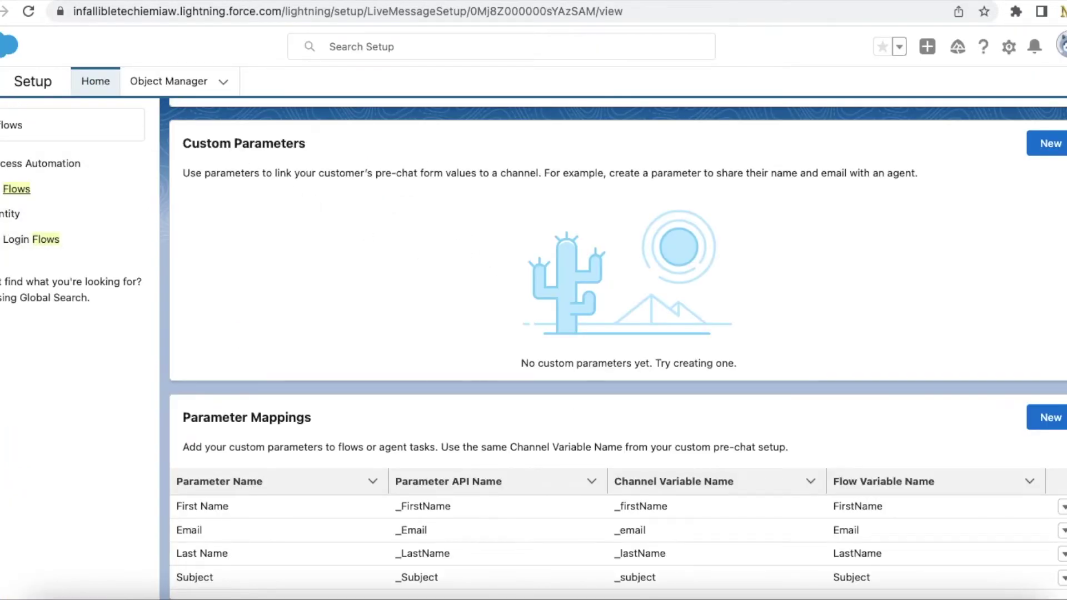
- Go back to the channel list and review the MIAW for Experience Cloud with Omni-Flow channel's routing settings
key(alt+Left)
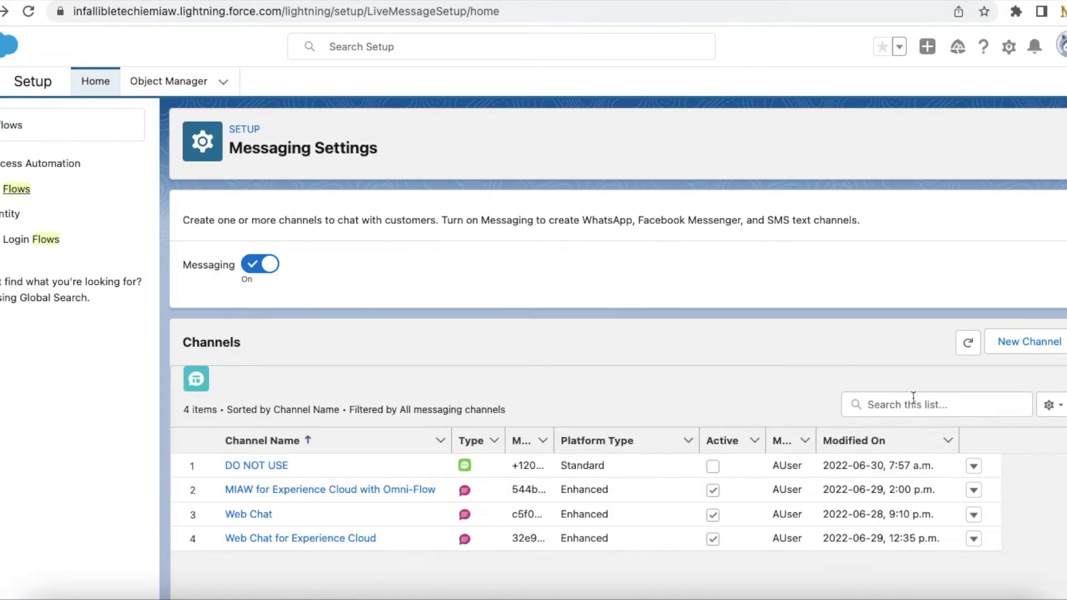
click(974, 491)
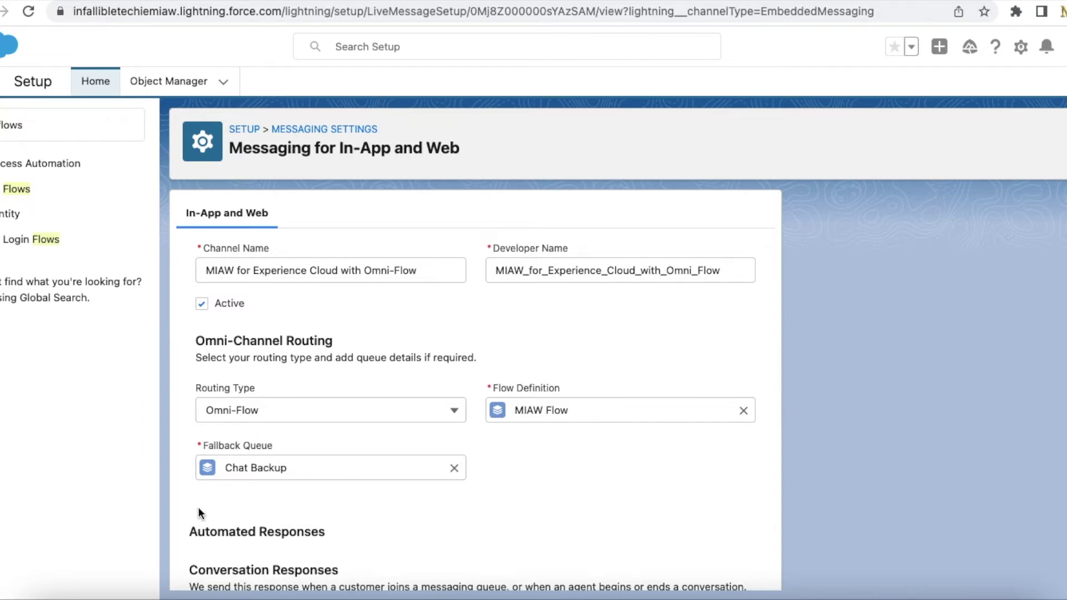
scroll(303, 417, down, 5)
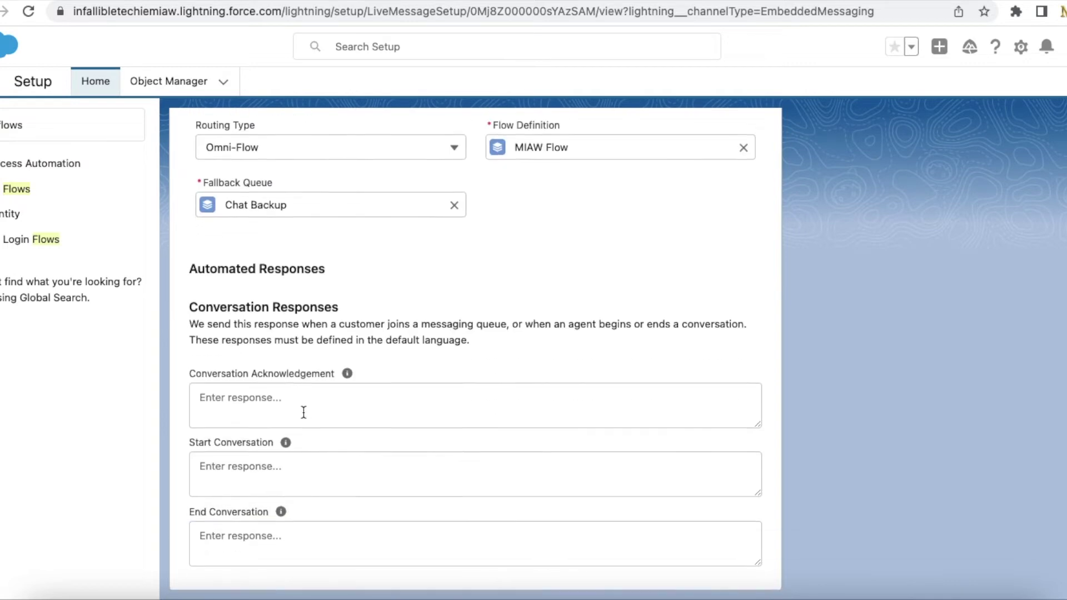
scroll(303, 412, up, 5)
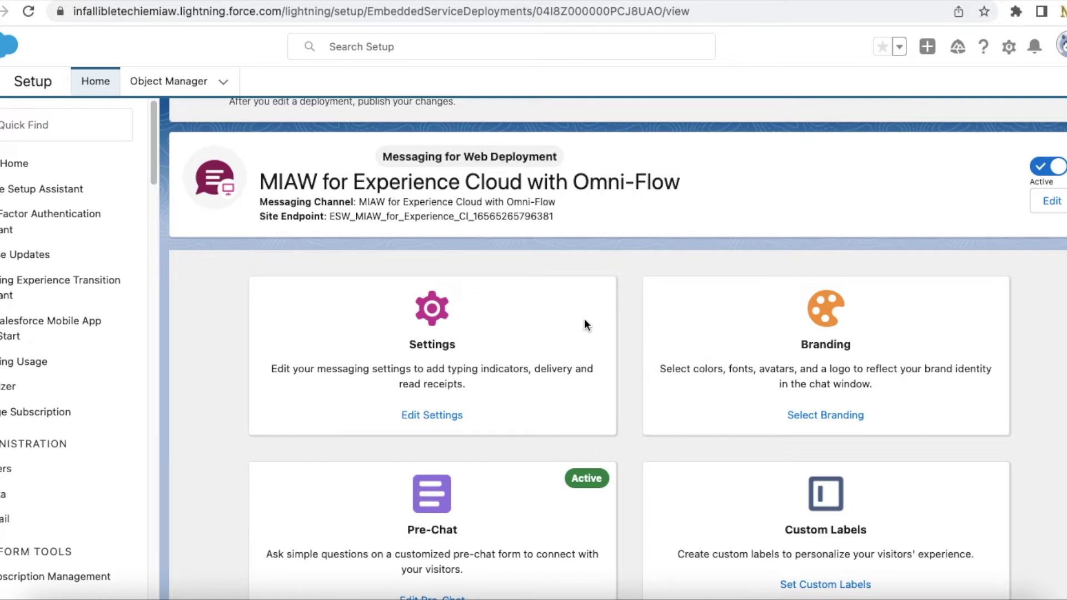
- Inspect the deployment's pre-chat form fields and Add Field options, then cancel without saving
scroll(656, 379, down, 3)
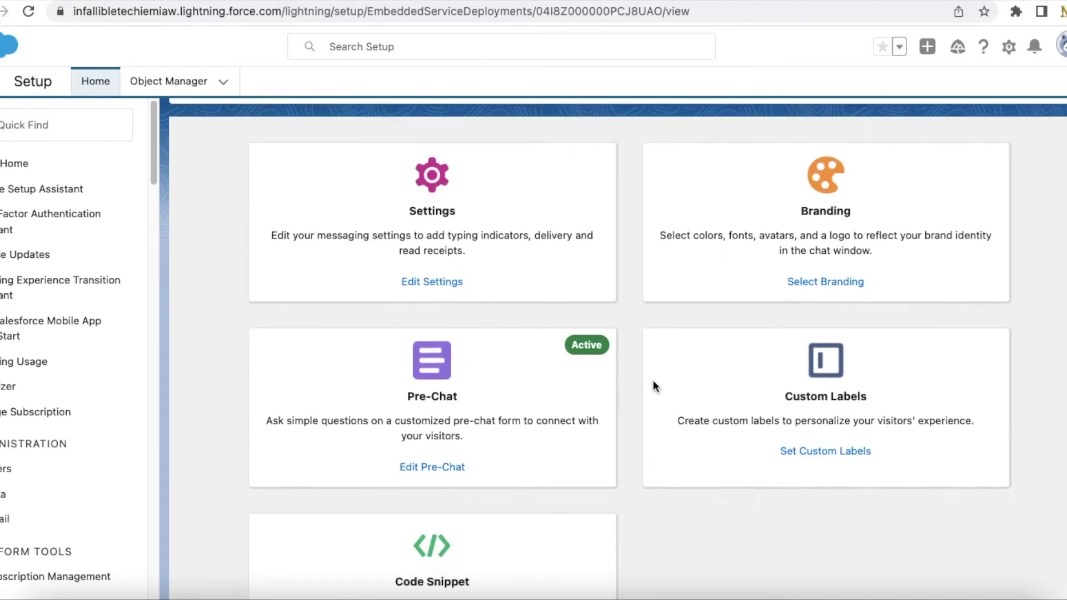
click(432, 466)
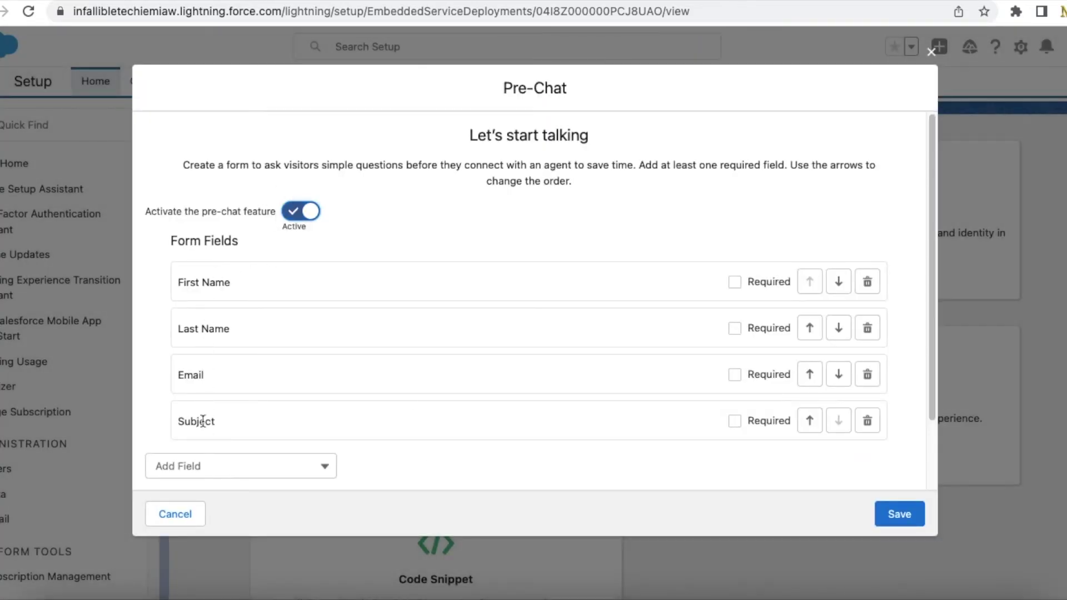
click(207, 466)
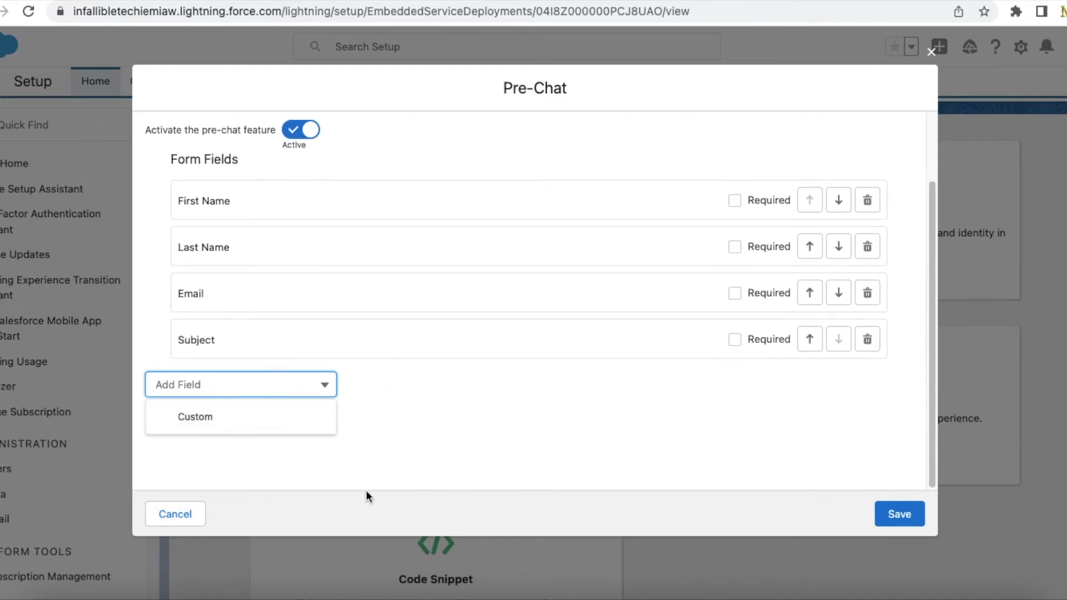
click(169, 525)
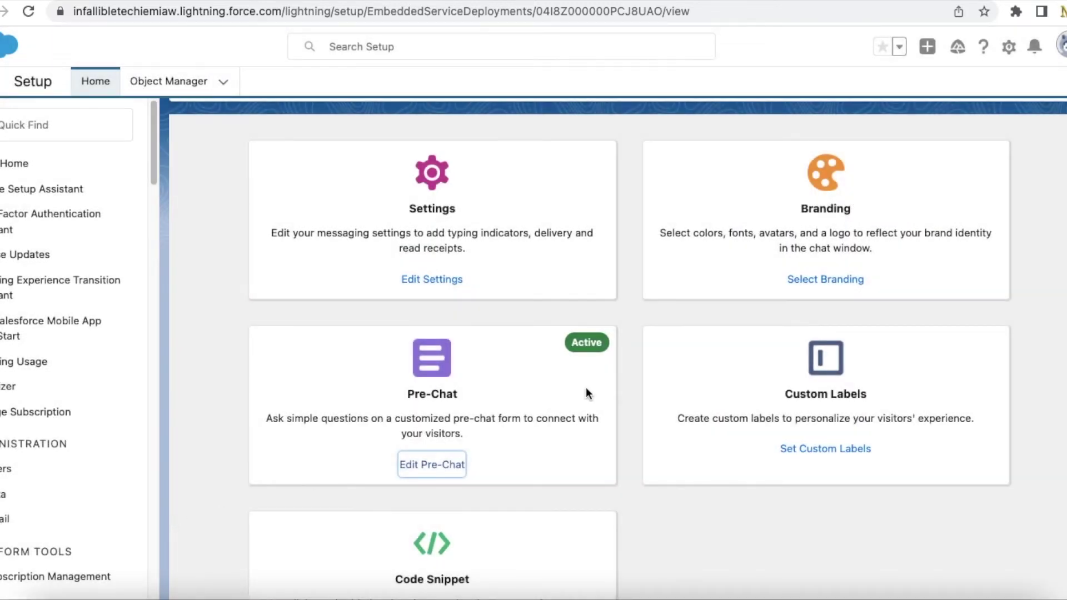
scroll(586, 389, down, 3)
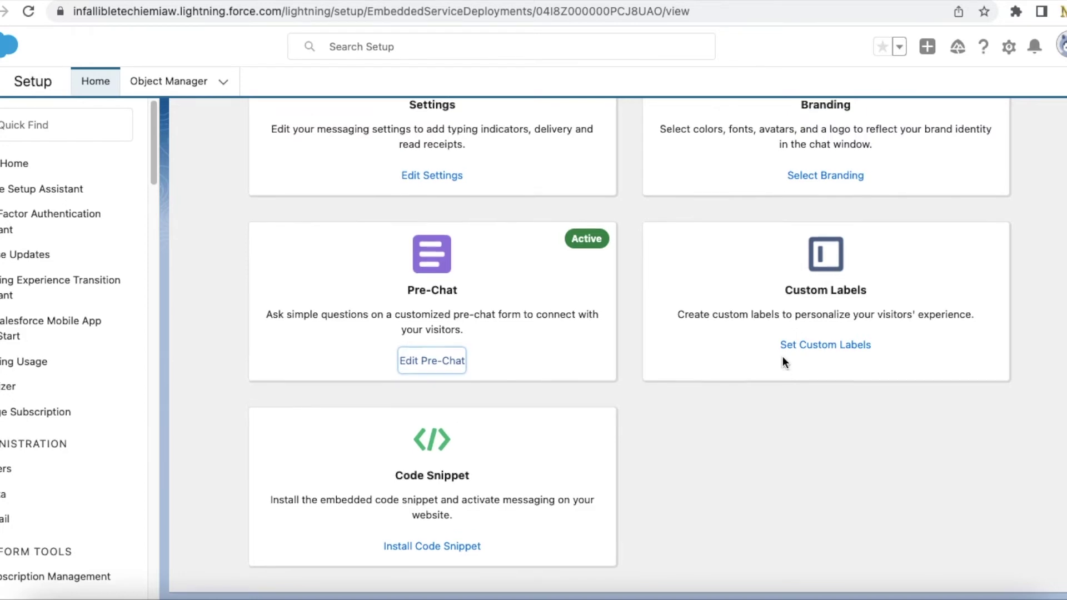
scroll(508, 347, up, 8)
scroll(612, 363, down, 8)
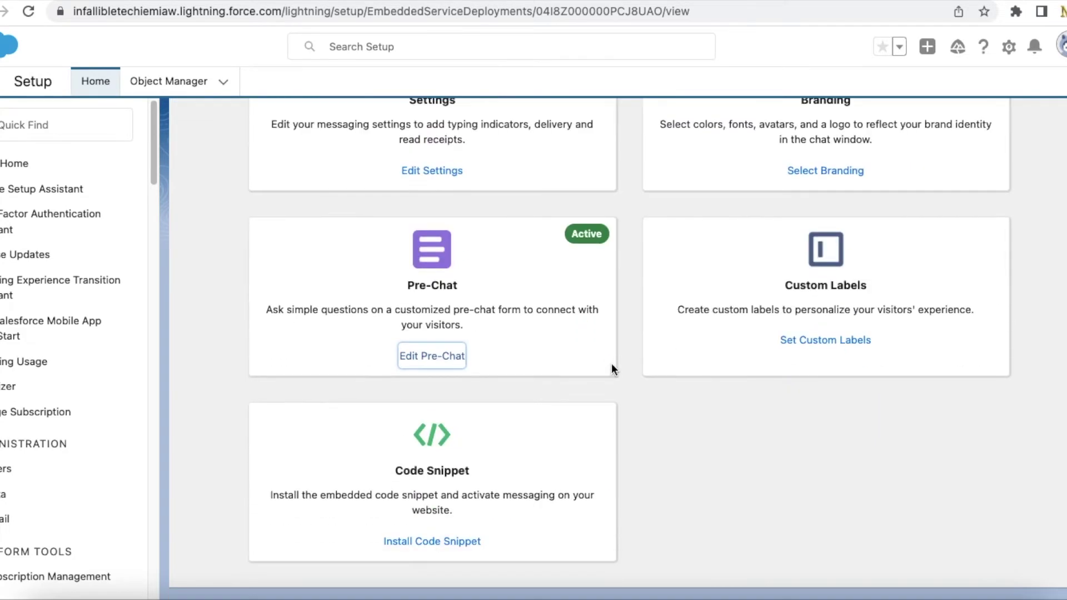
scroll(593, 358, up, 4)
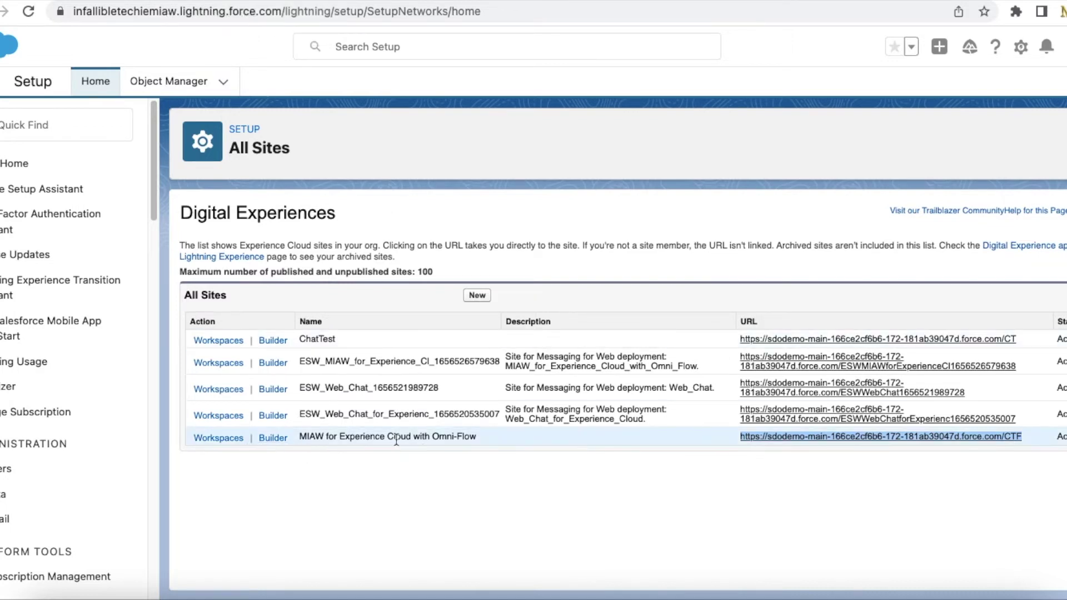
- Select the MIAW for Experience Cloud with Omni-Flow site name, then view the CORS Allowed Origins List
drag(508, 439, 295, 443)
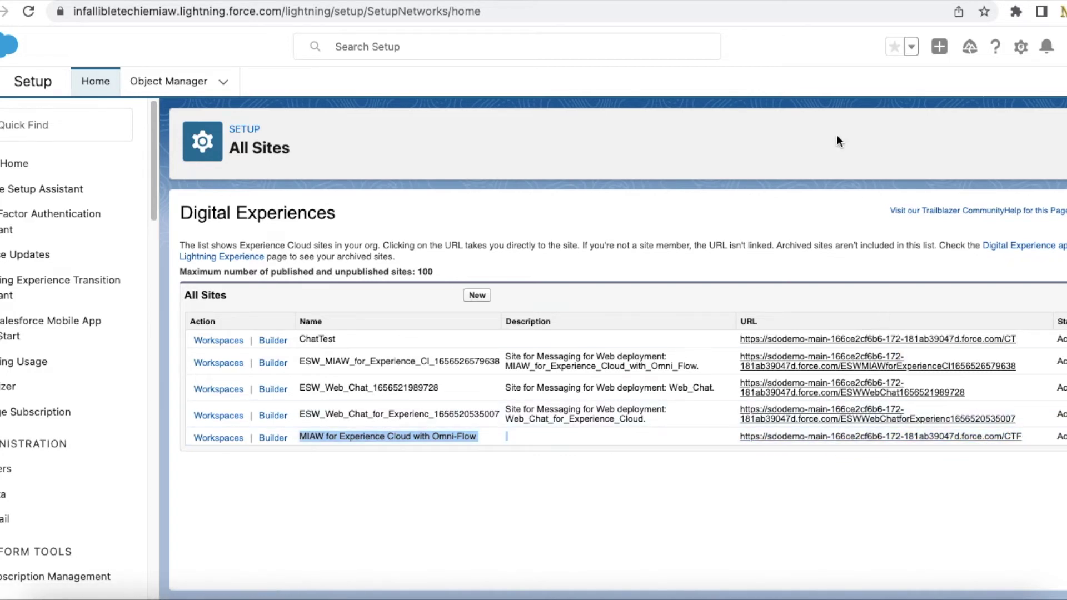
click(389, 2)
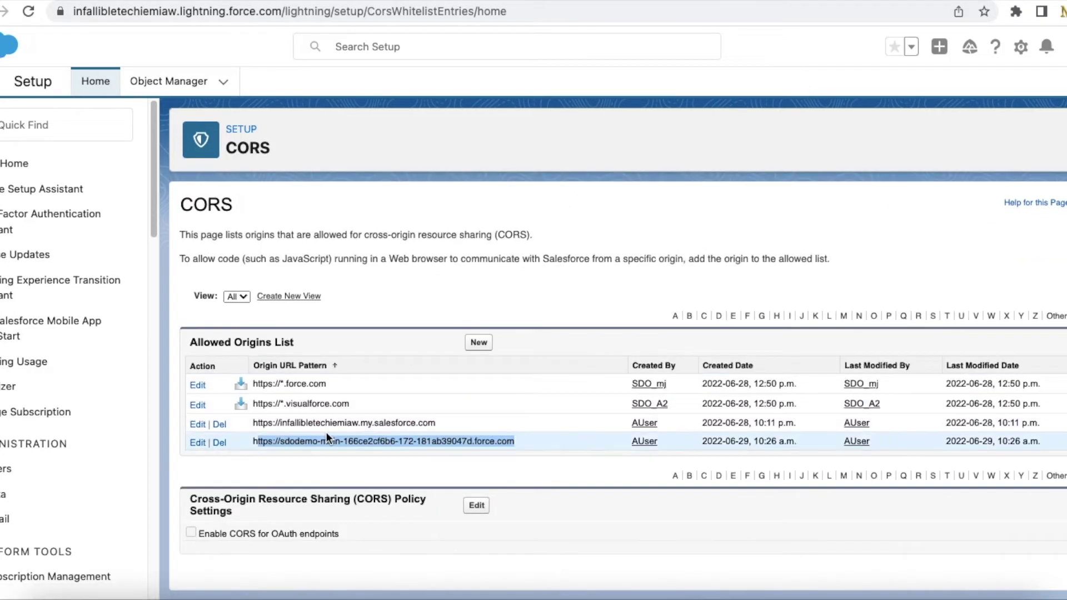
- Select the site's allowed origin URL, then open the messaging deployment's embed code snippets
drag(534, 441, 256, 445)
click(502, 1)
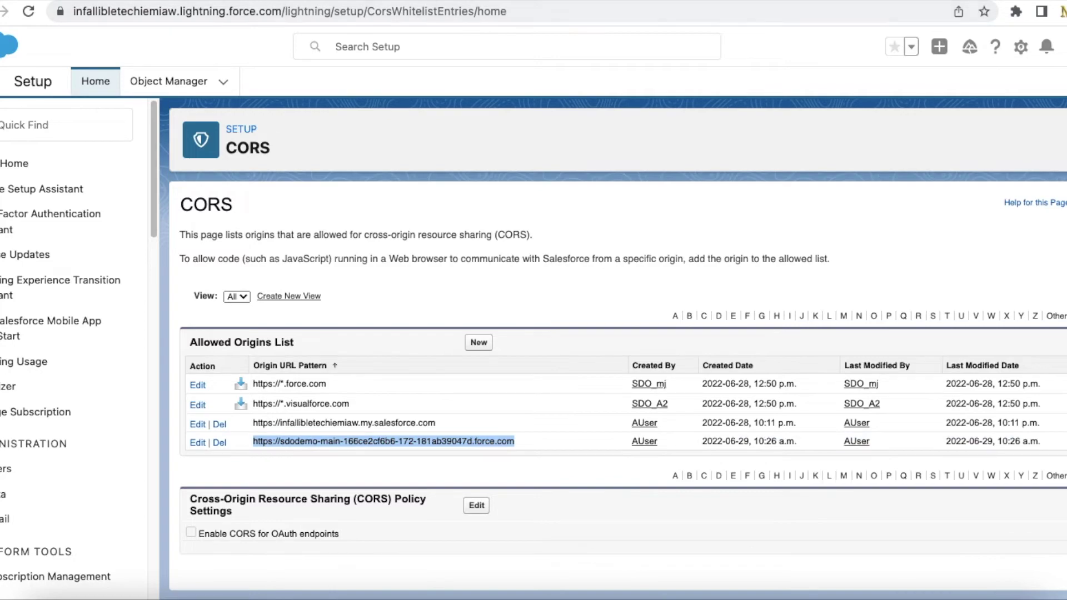
scroll(460, 330, down, 3)
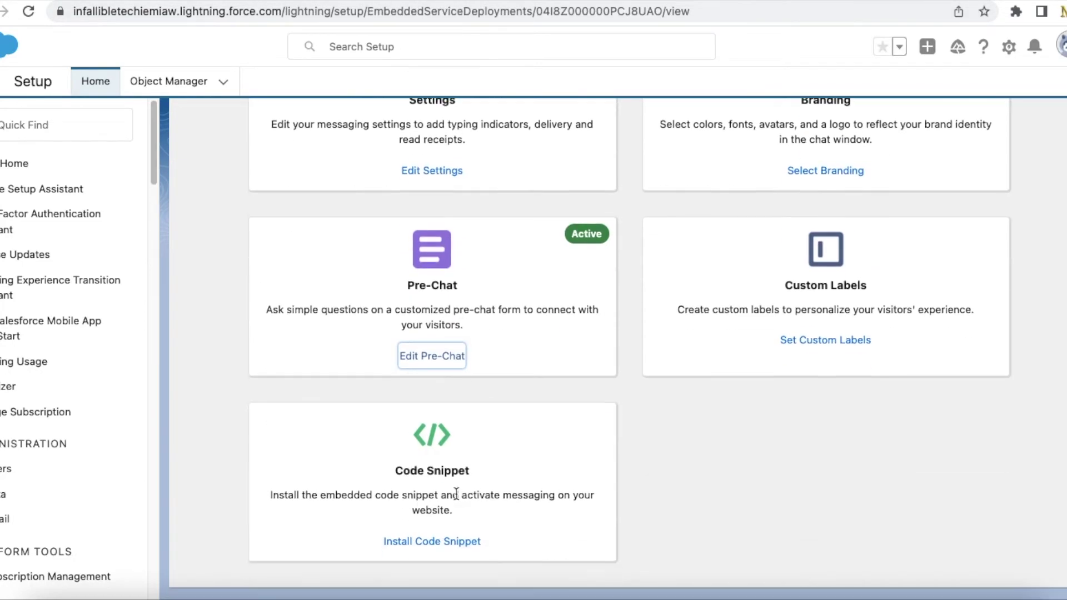
click(432, 542)
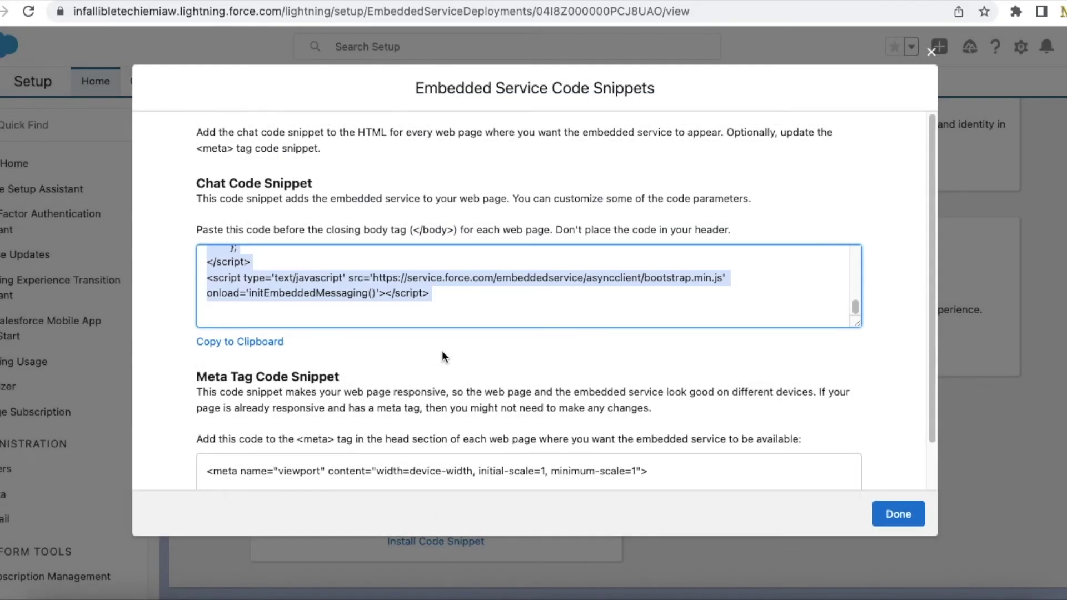
- Locate and select the scrt2URL value in the chat code snippet
scroll(430, 268, up, 5)
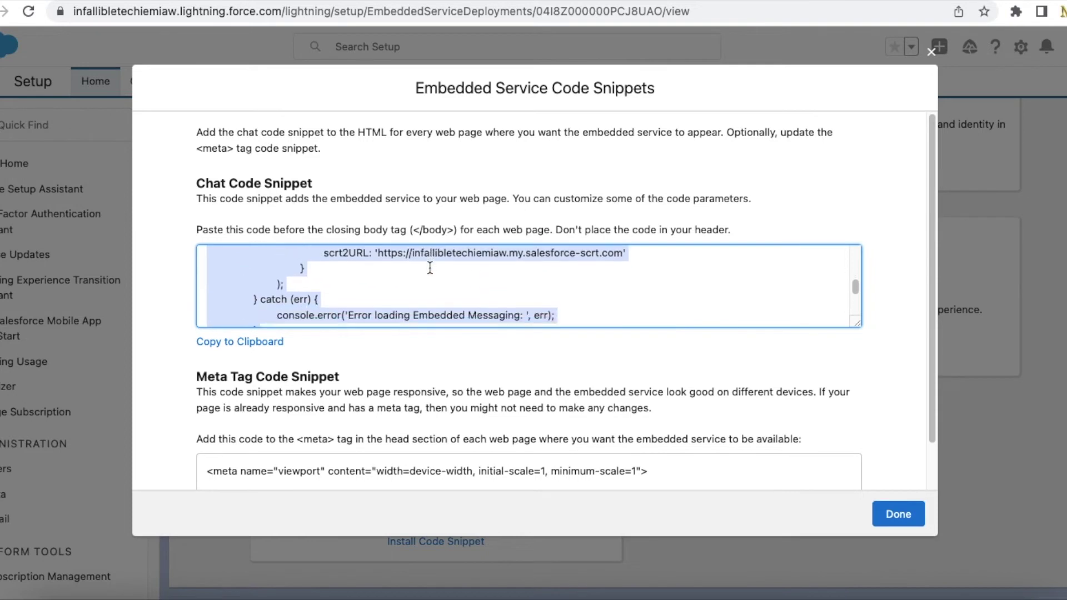
drag(396, 251, 456, 254)
scroll(457, 254, up, 3)
scroll(453, 272, down, 5)
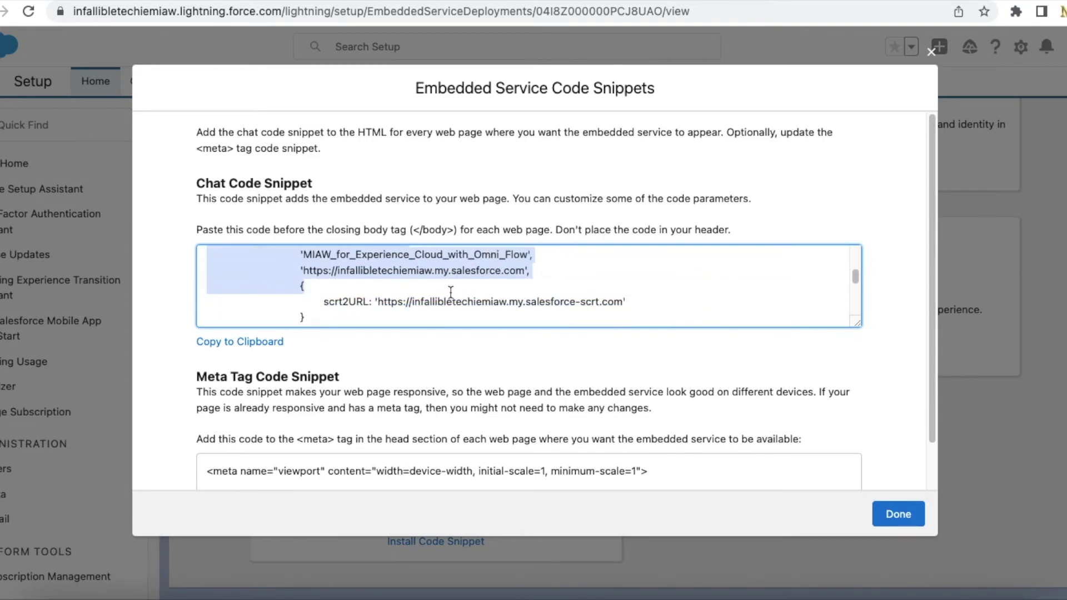
drag(384, 302, 621, 304)
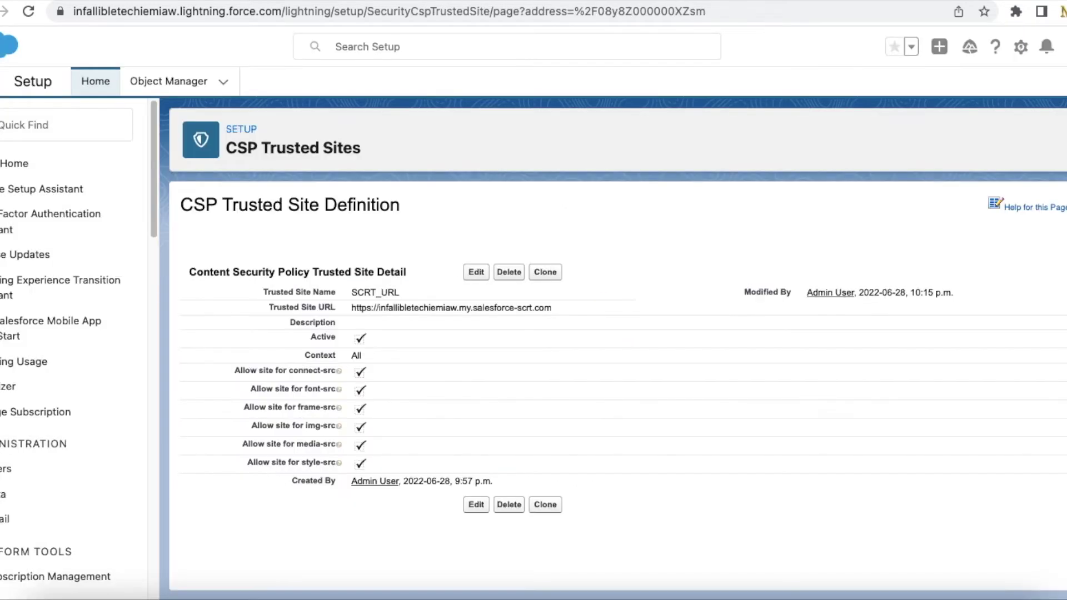
- Review the SCRT_URL trusted site's details, including its All context setting
drag(191, 272, 546, 466)
click(546, 467)
click(303, 356)
- Compare the CORS allowed origins with the CSP Trusted Site Definition and select its URL
click(729, 1)
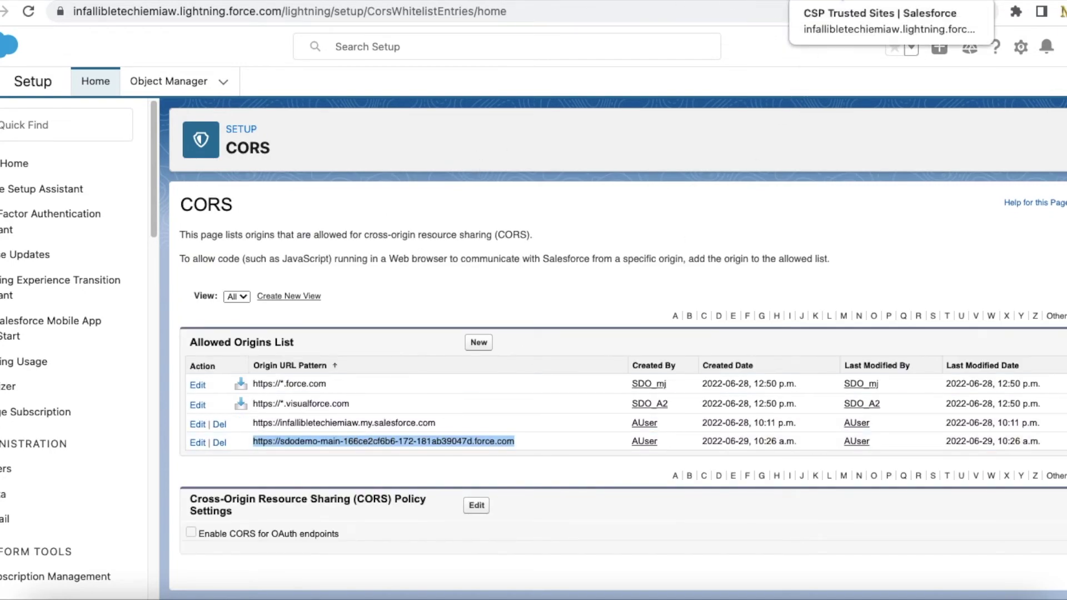
click(822, 1)
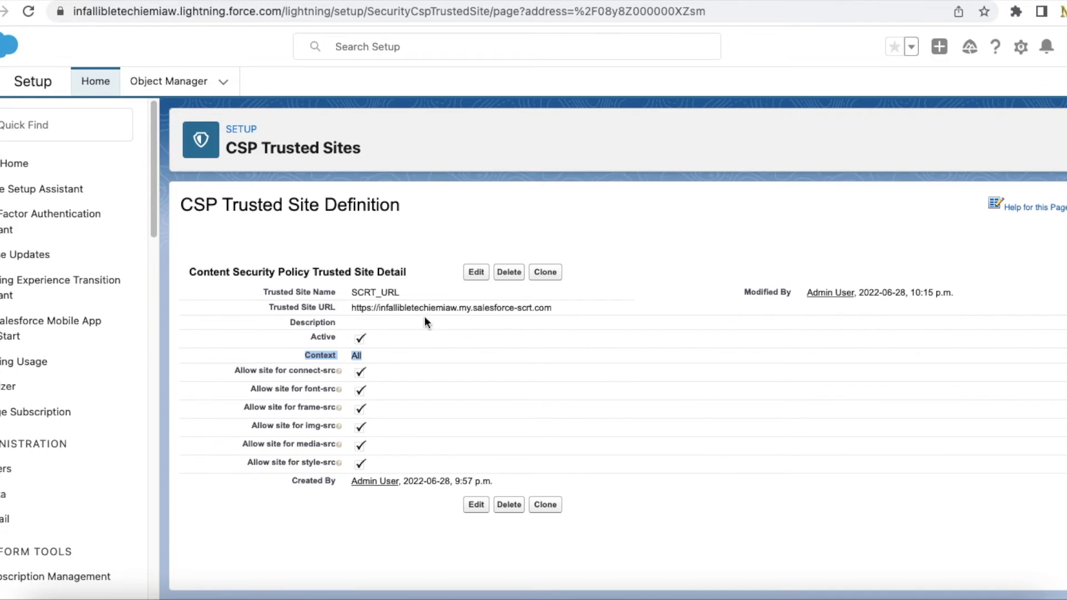
drag(180, 206, 402, 208)
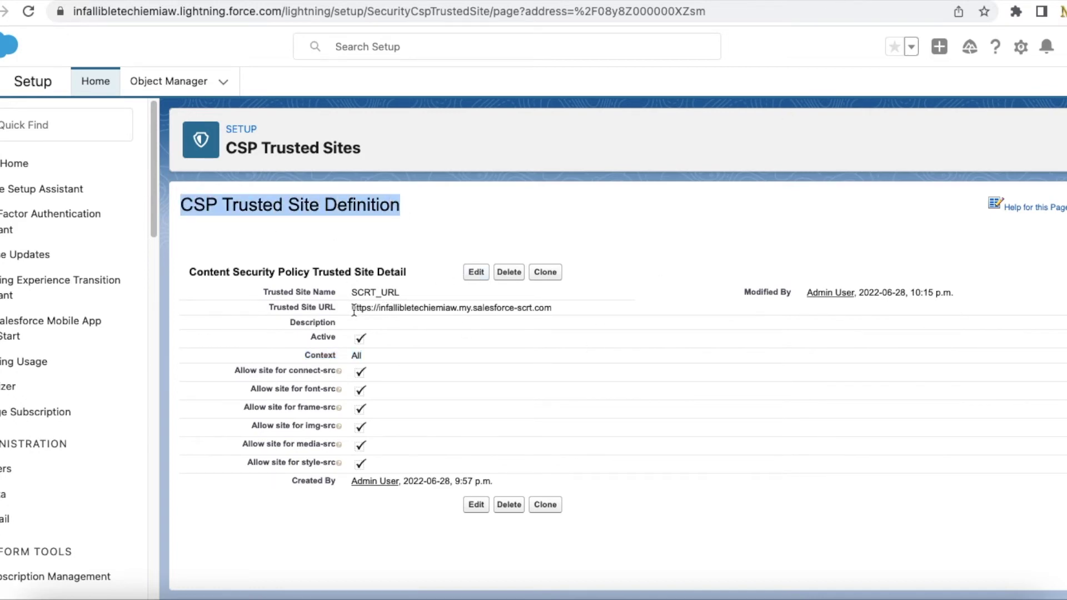
drag(353, 311, 403, 321)
click(405, 1)
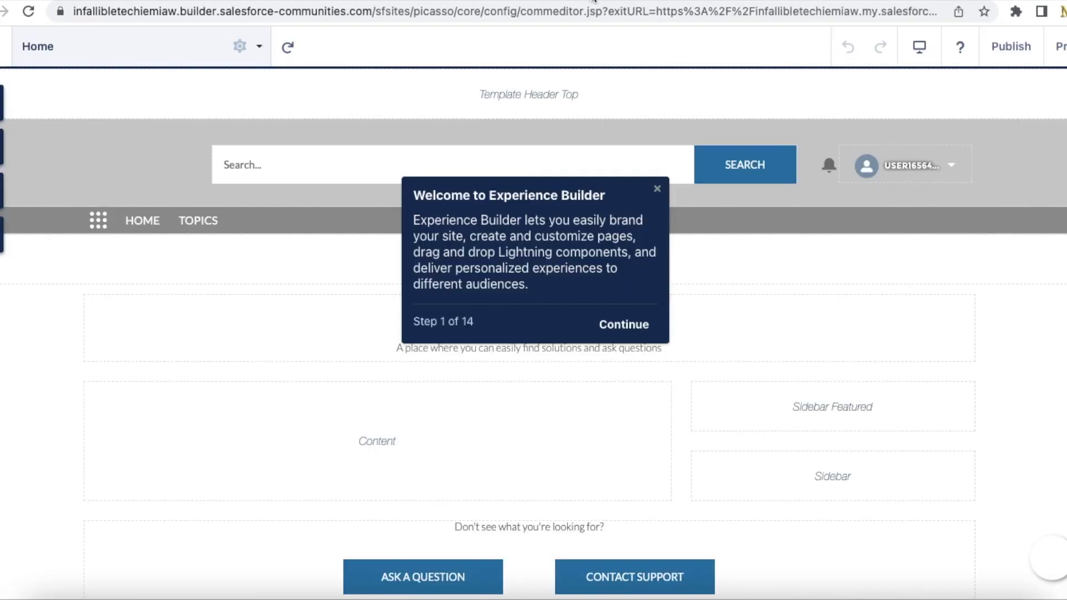
- Select the Embedded Messaging component, search components for 'embedd', and keep the MIAW web deployment
scroll(746, 288, down, 1)
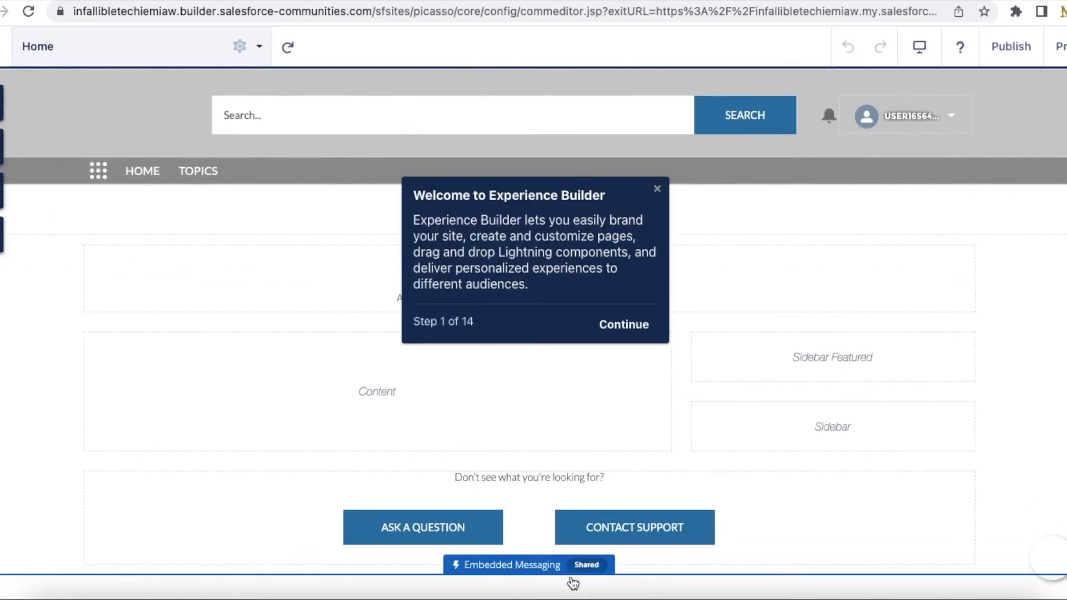
click(548, 584)
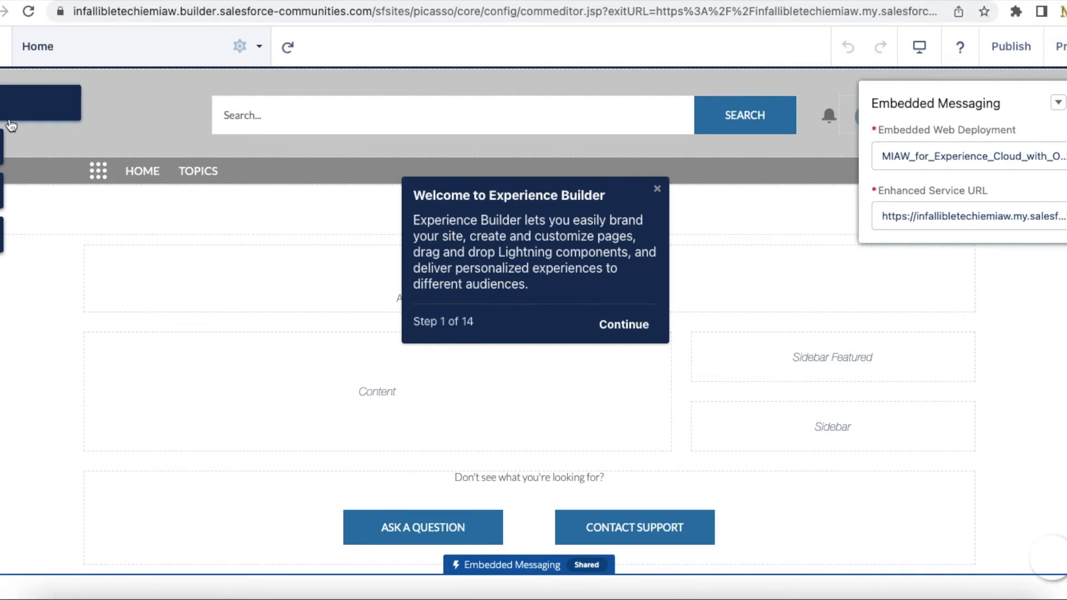
click(35, 103)
text(embedd)
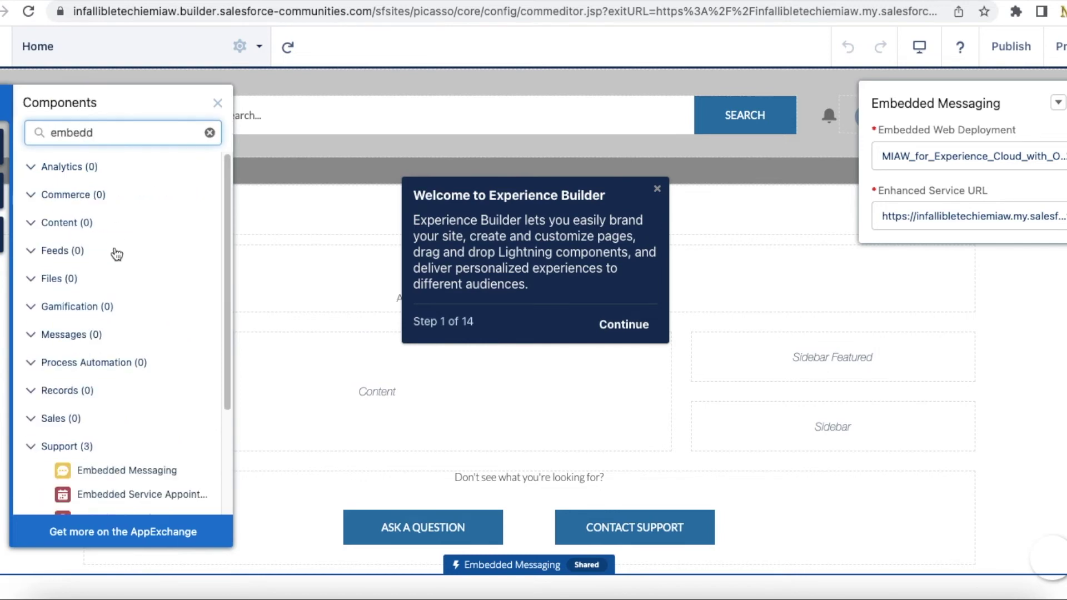
scroll(128, 258, down, 3)
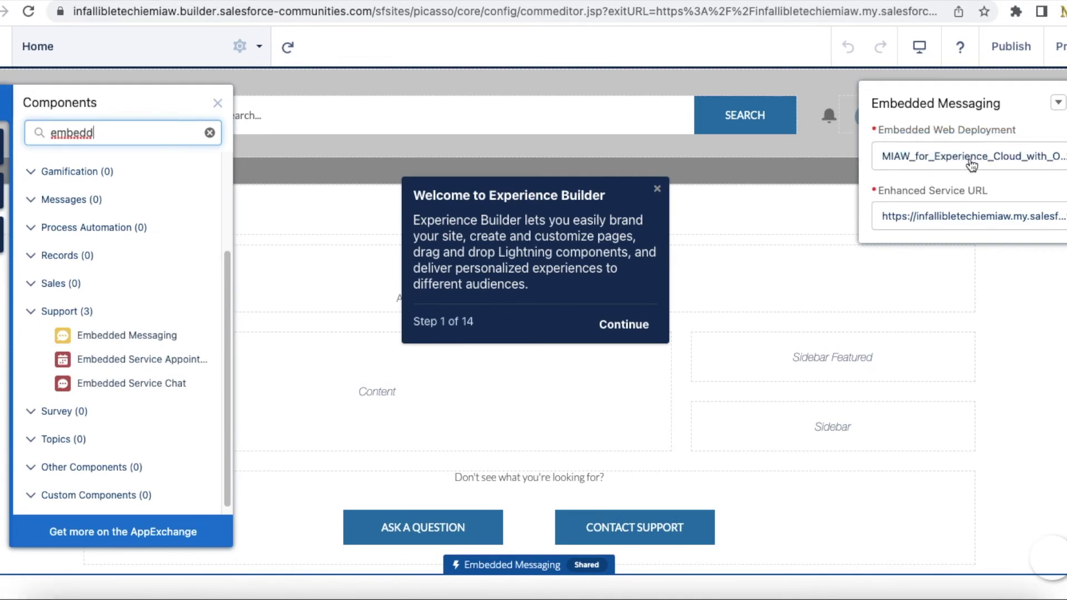
click(1007, 157)
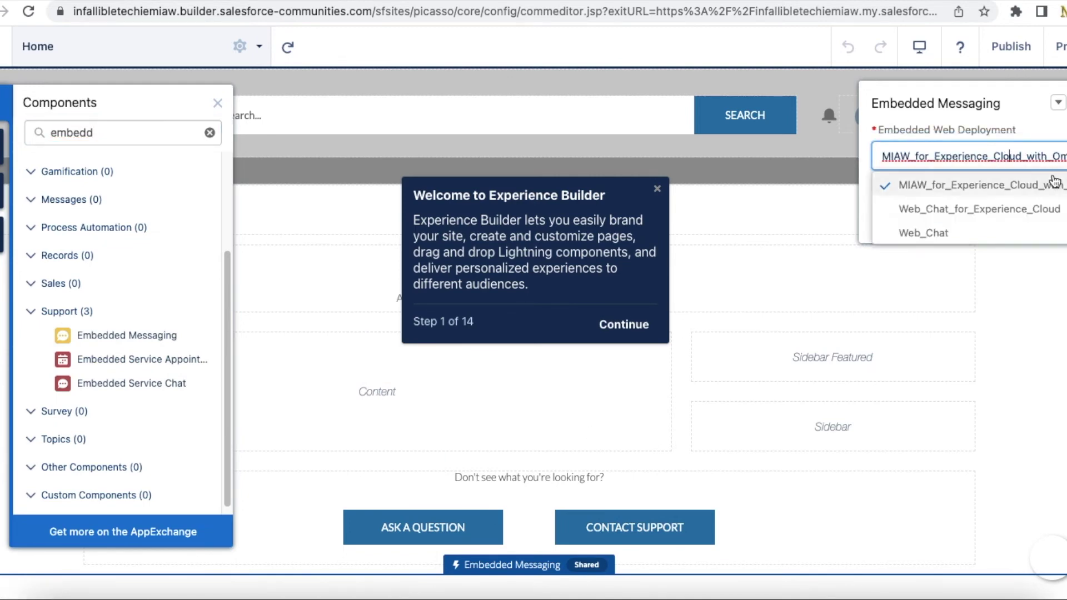
key(Down)
click(1020, 117)
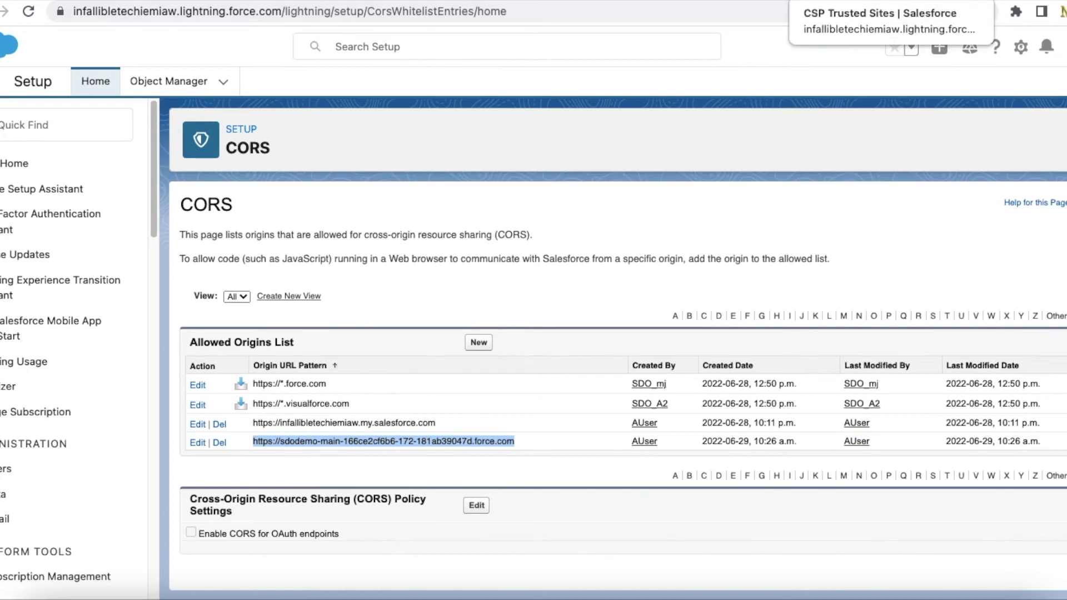
- Check the SCRT_URL trusted site against the domain in the snippet's scrt2URL line
click(890, 0)
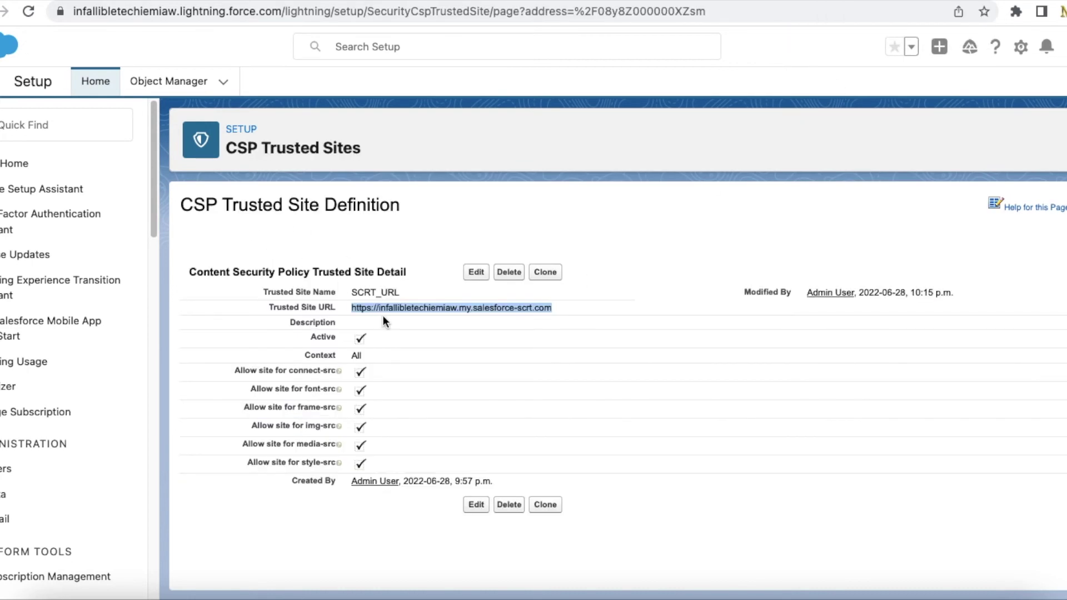
click(405, 3)
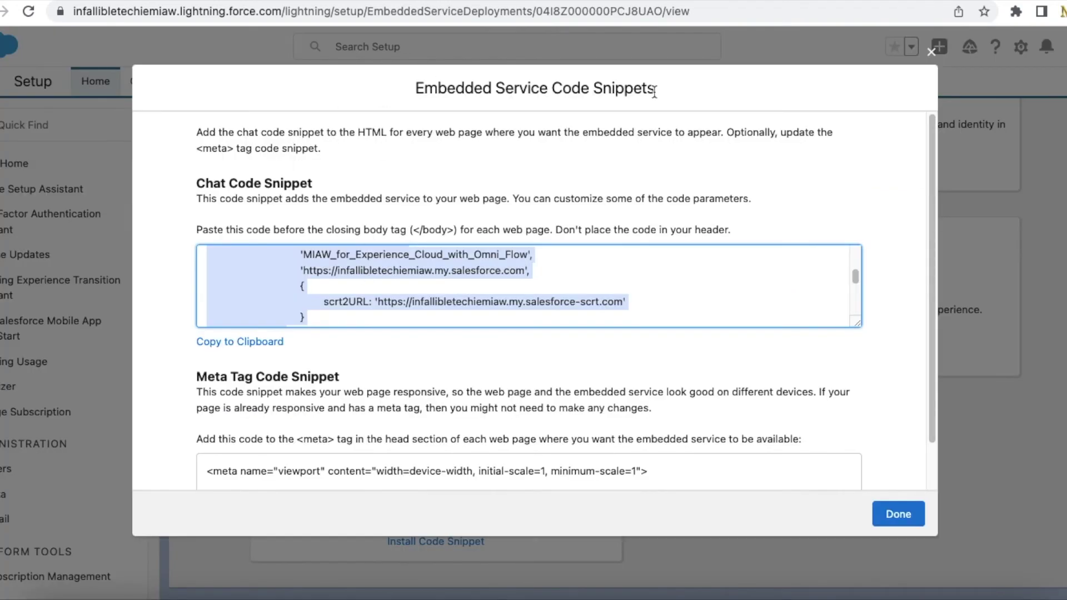
double_click(432, 303)
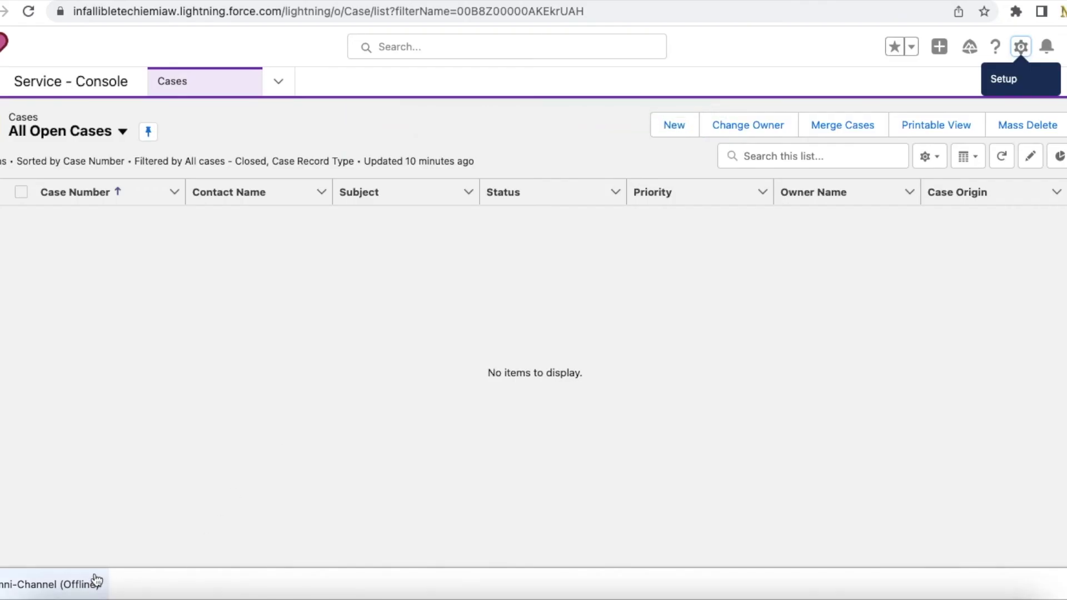
- Set the agent's Omni-Channel presence status to Chat in the Service Console
click(72, 584)
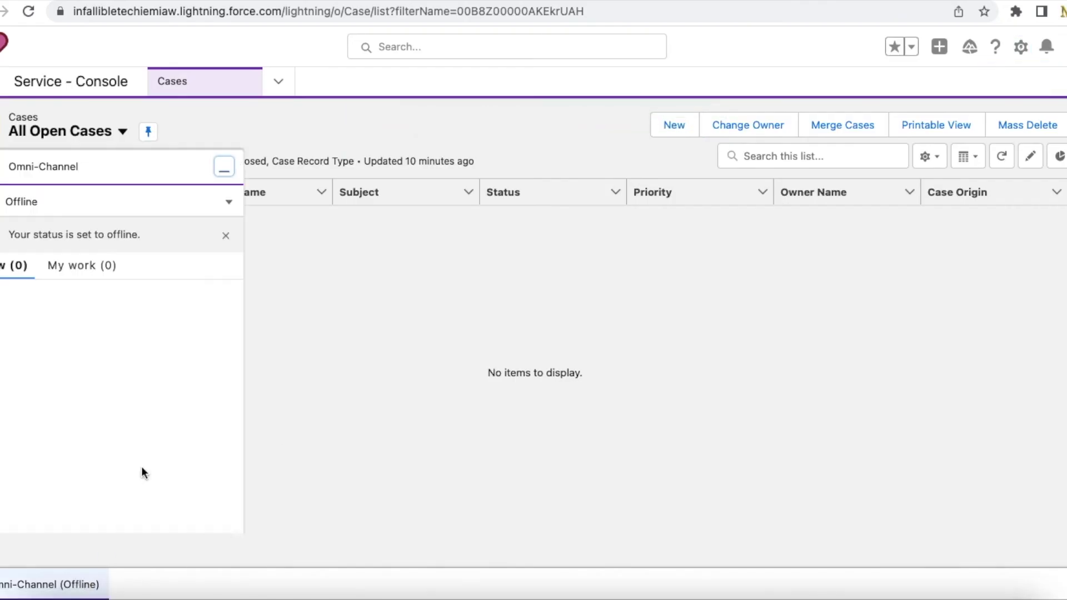
click(228, 237)
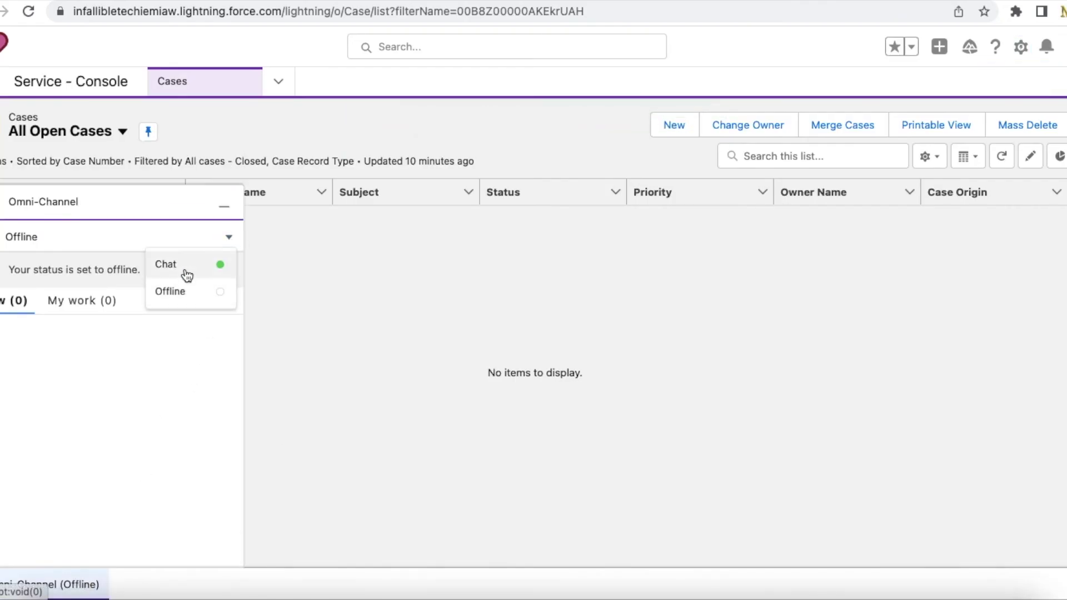
click(185, 268)
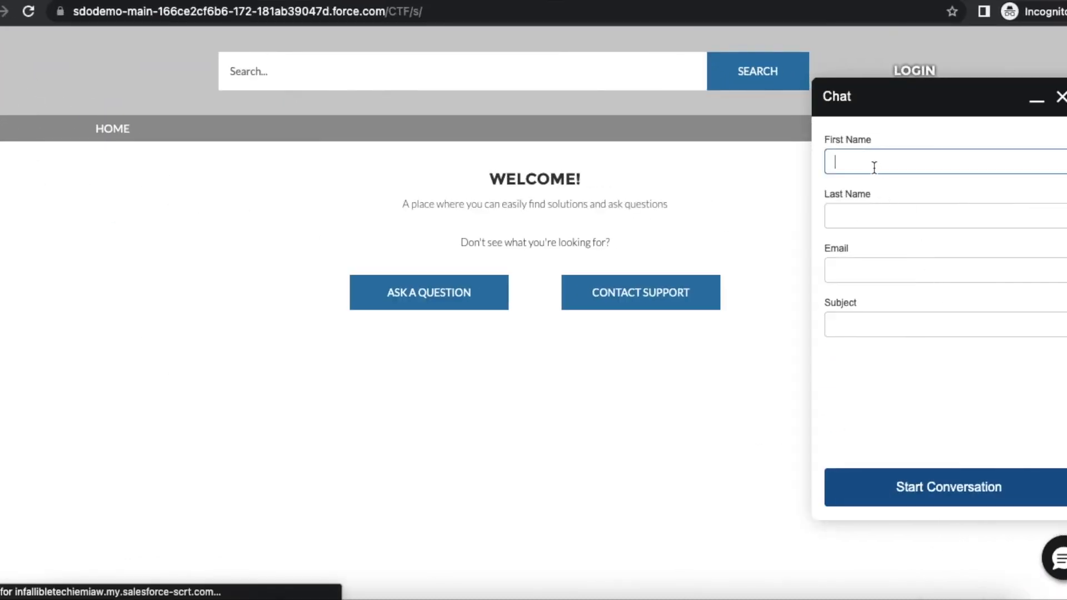
- Submit the pre-chat form with a test first name, last name, email and subject 'Test Subject'
text(Test 1)
key(Tab)
text(Test 2)
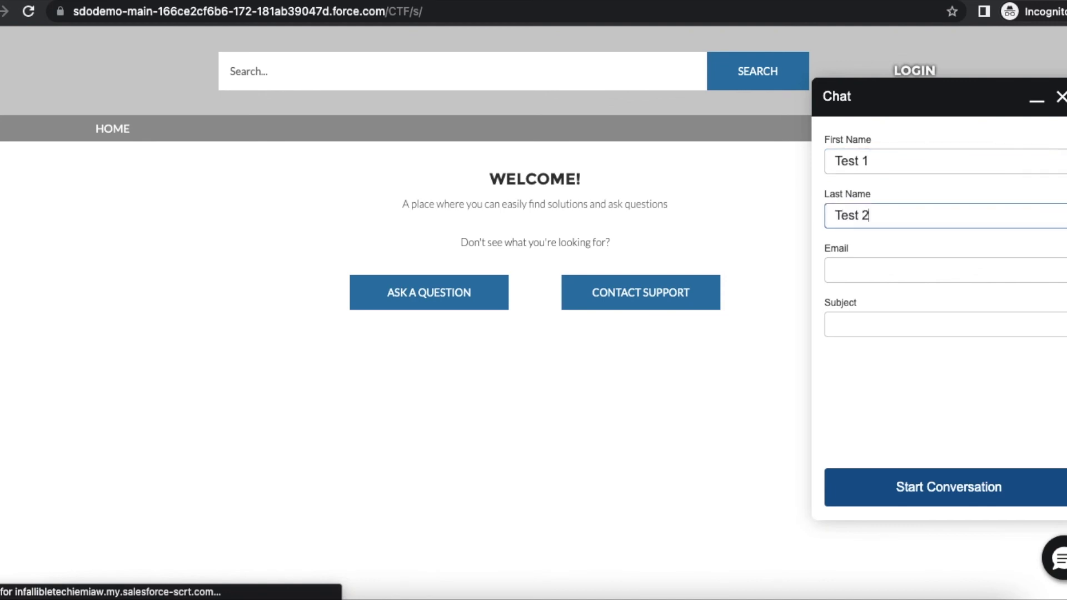
key(Tab)
text(test@t)
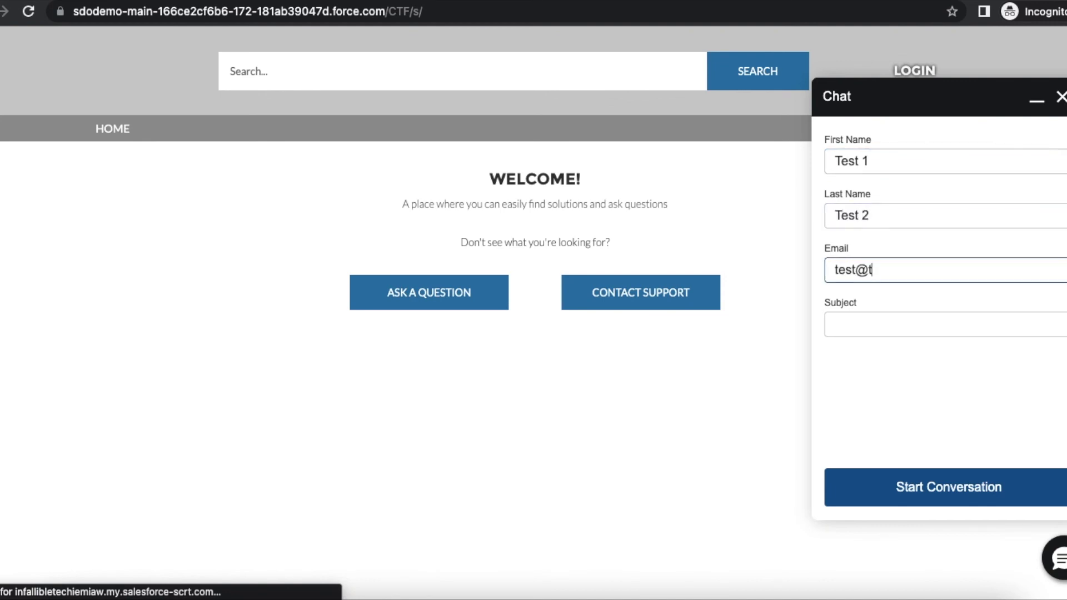
text(est.com)
key(Tab)
text(Test )
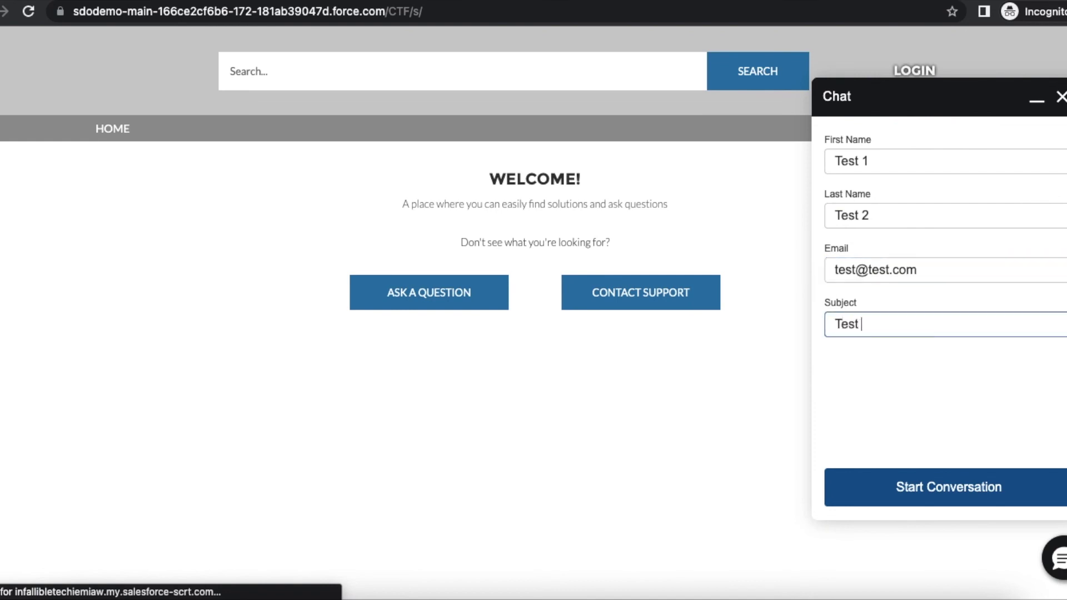
text(Subject)
click(964, 487)
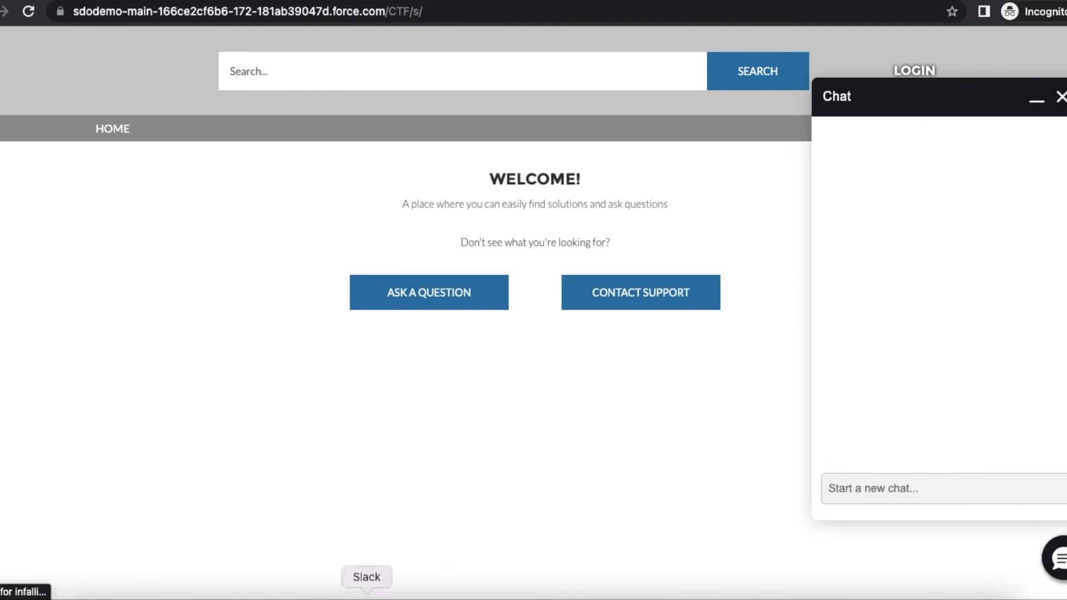
key(super+m)
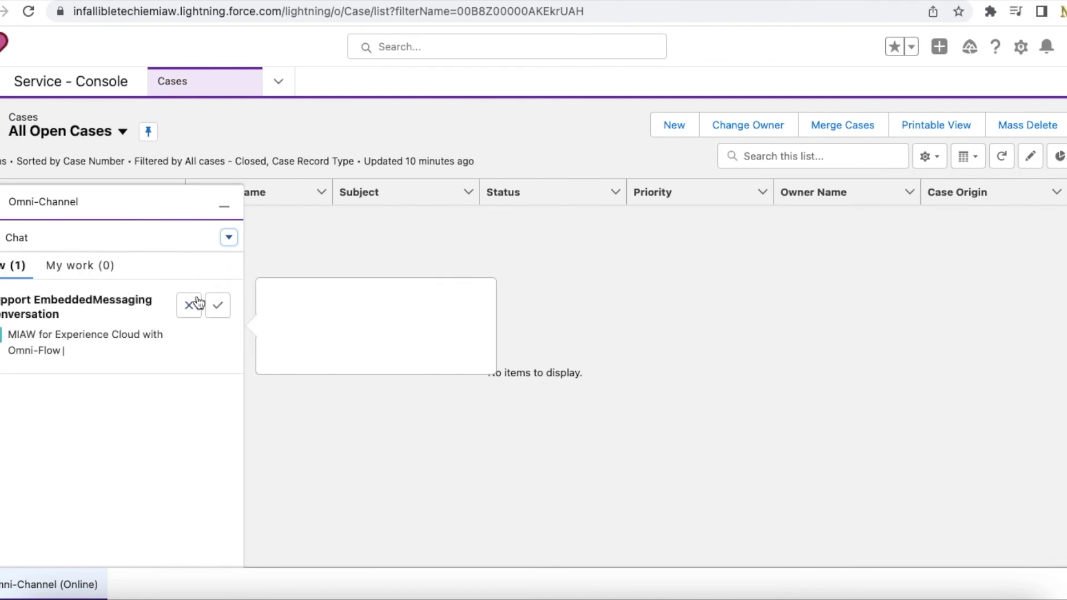
- Accept conversation MS-00000030 in Omni-Channel and reply 'Hello from the agent' to the customer
click(217, 309)
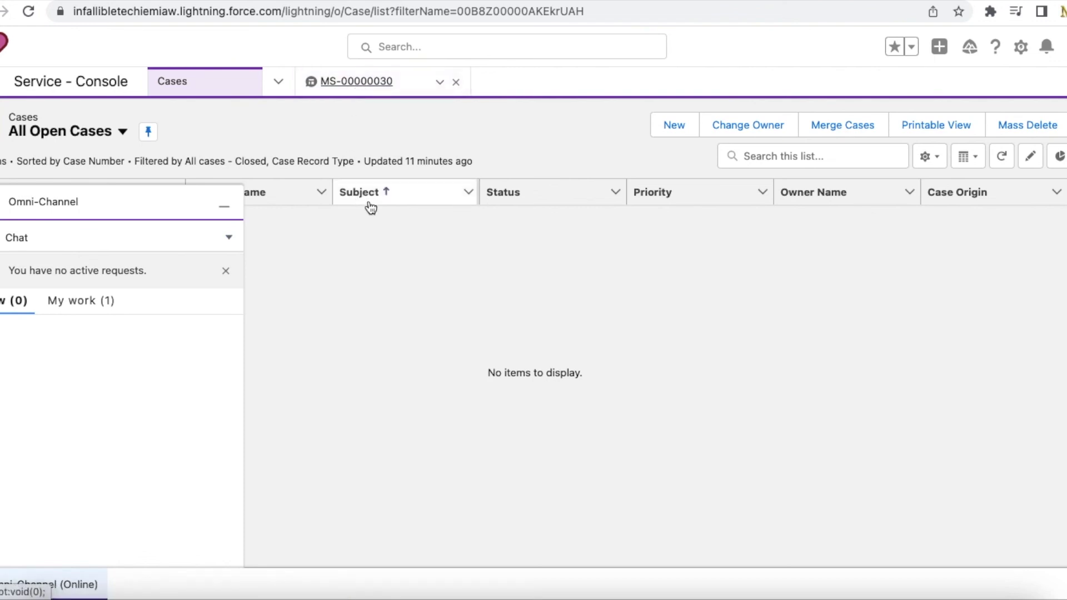
click(225, 206)
click(353, 94)
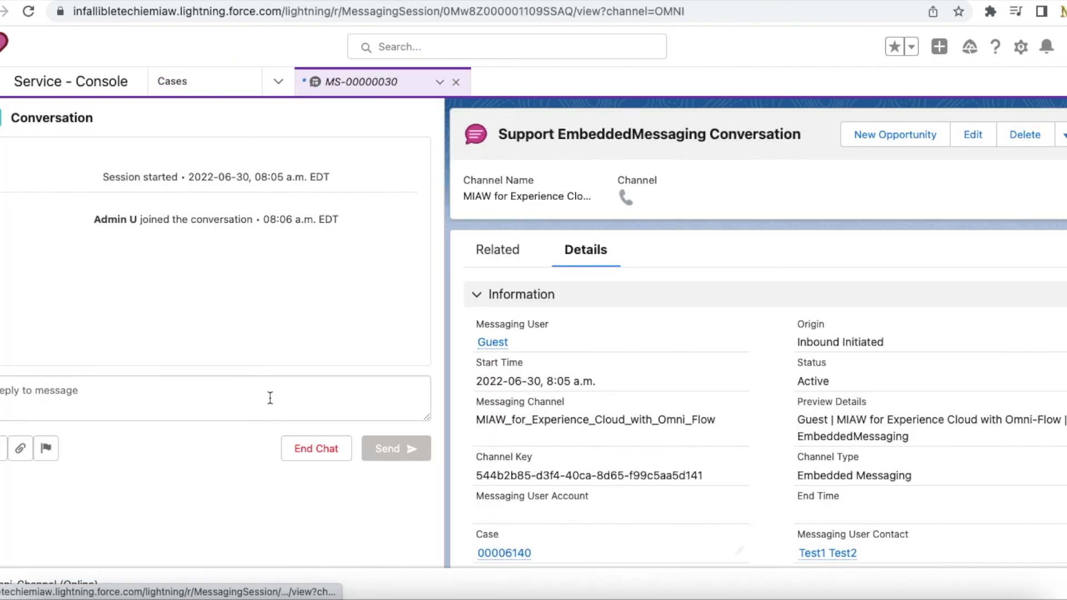
click(267, 402)
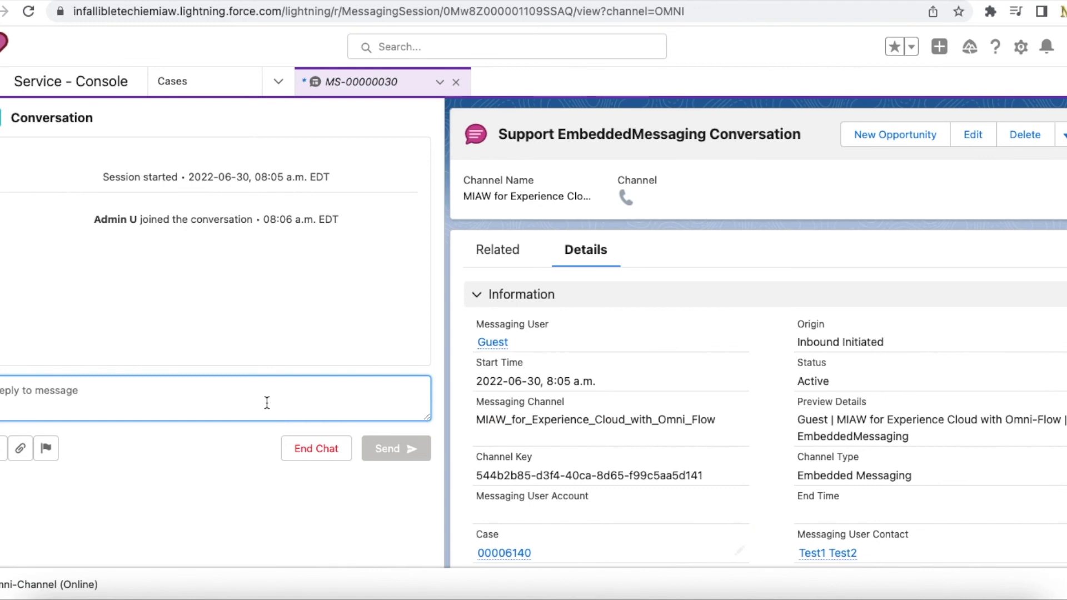
text(Hello from )
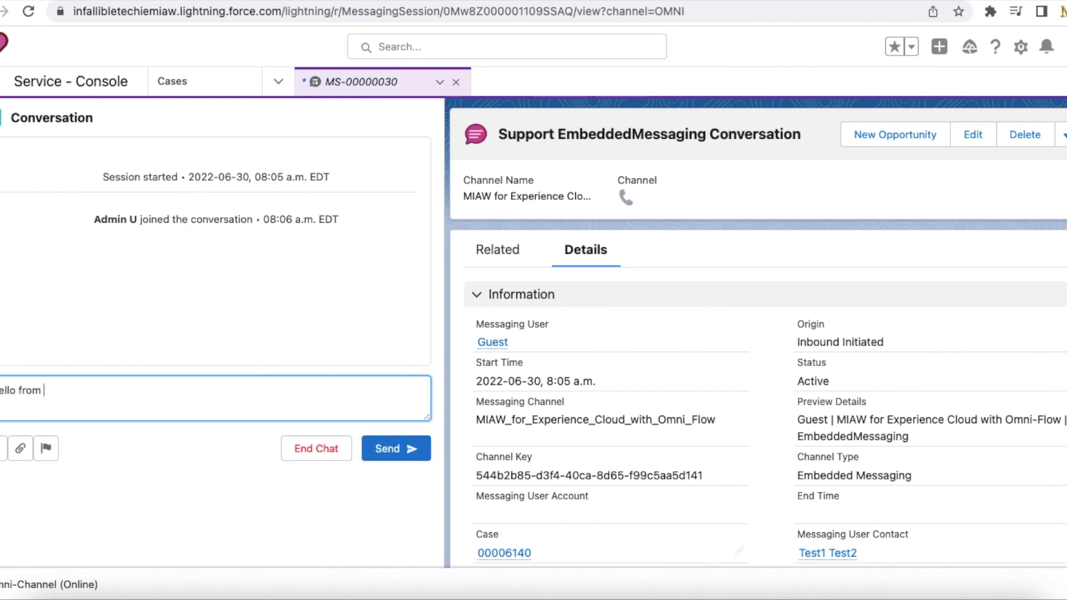
text(the agent)
key(Return)
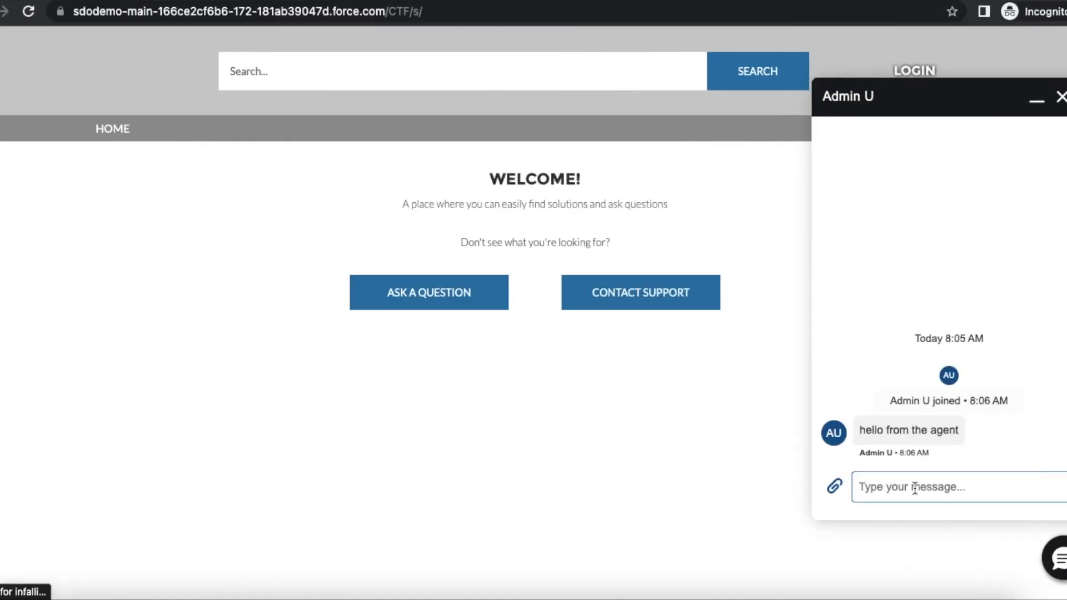
- Send 'hi' to the agent from the site's chat window
text(hi)
key(Return)
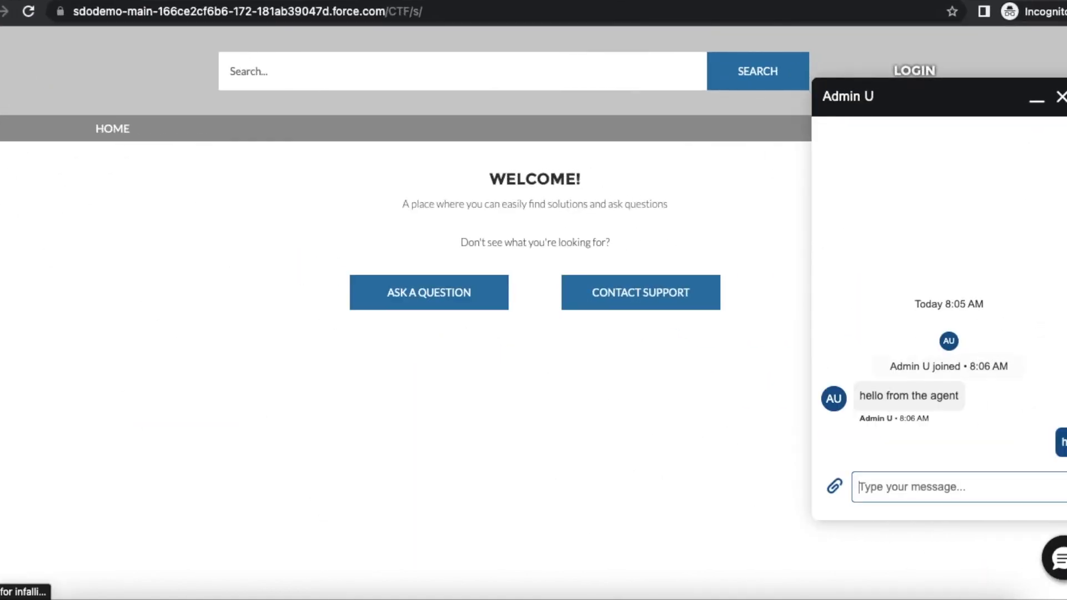